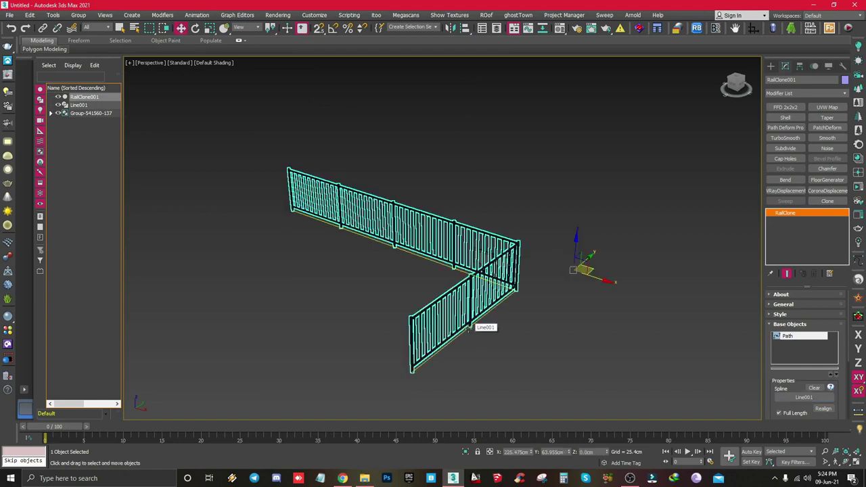
Step: Move the small wooden railing group along the Y axis, farther away from the RailClone fence
alt+middle_drag(469, 328, 441, 329)
right_click(440, 329)
click(600, 338)
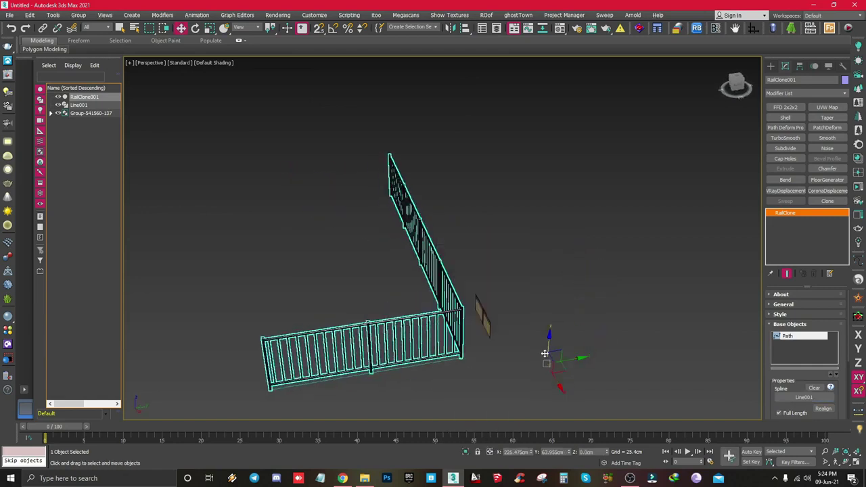
click(487, 299)
drag(513, 312, 651, 289)
Step: Examine the node graph of the RailClone fence's Iron Handrail 1 style in the Style Editor
alt+middle_drag(449, 366, 444, 328)
click(443, 258)
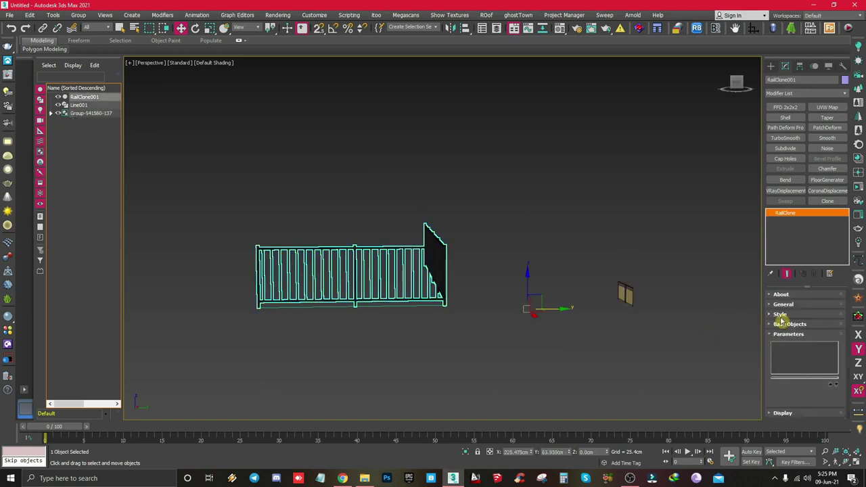
scroll(790, 330, up, 2)
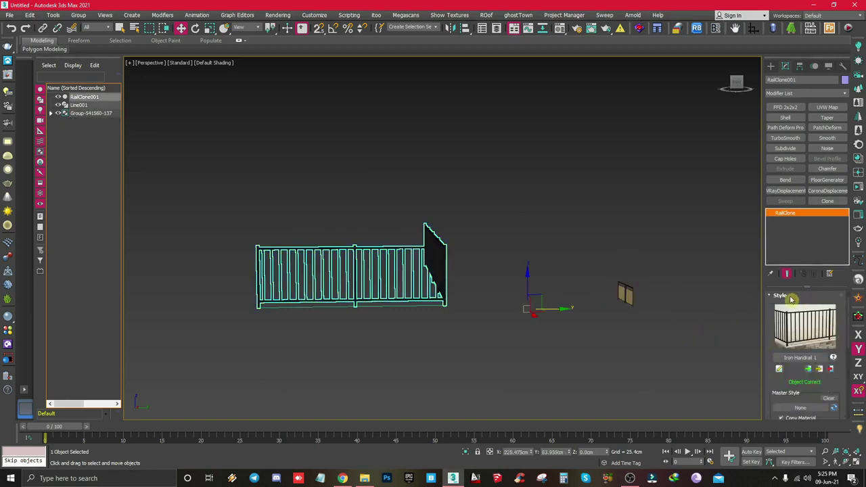
click(779, 370)
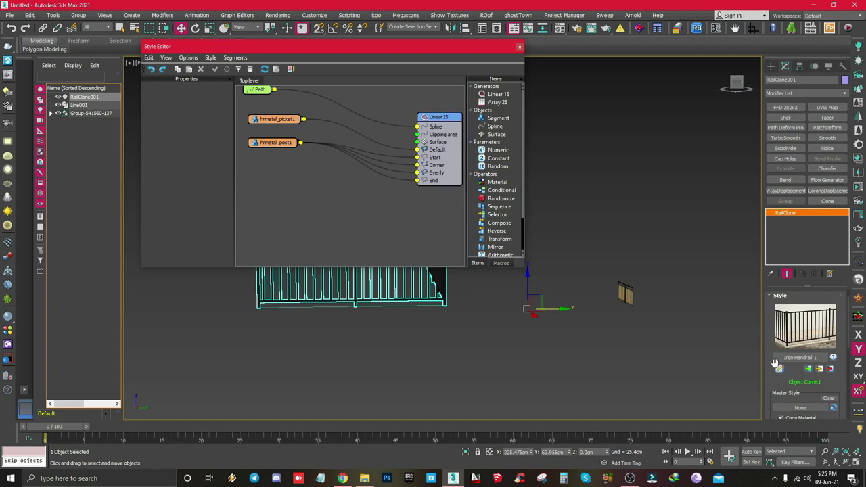
click(519, 46)
Step: Ungroup the small wooden railing and clear the selection
alt+middle_drag(603, 304, 637, 311)
click(616, 279)
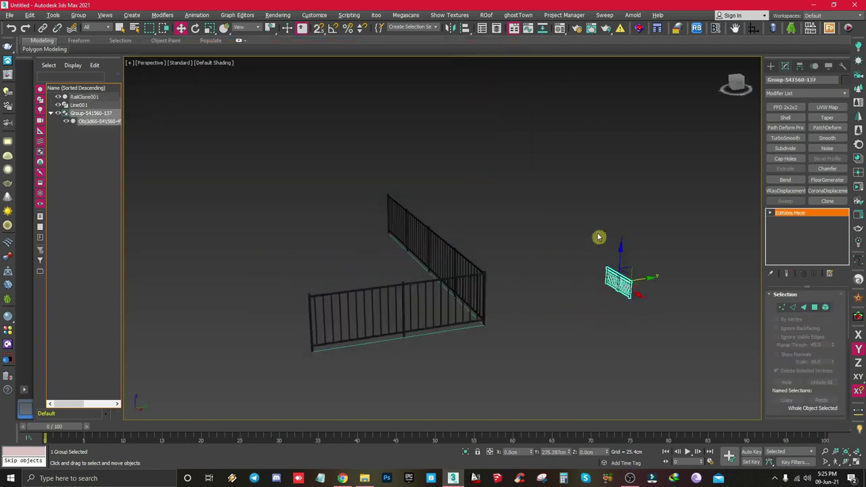
key(z)
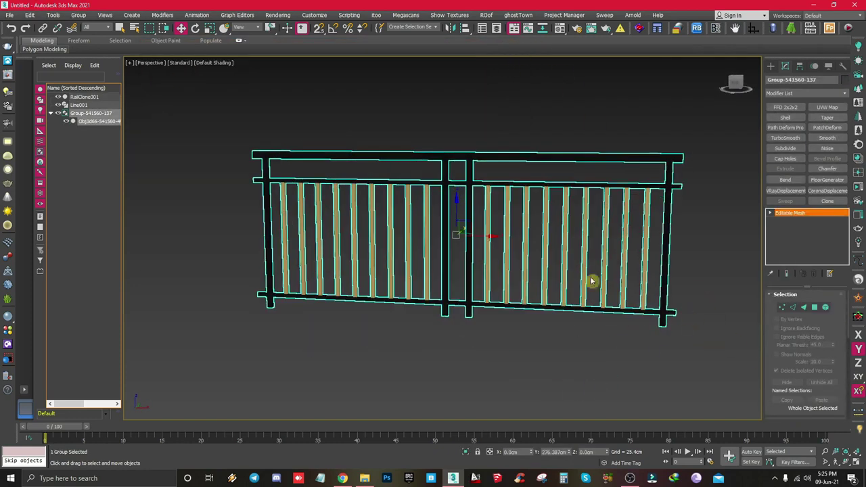
mouse_move(59, 54)
click(78, 15)
click(92, 42)
click(186, 137)
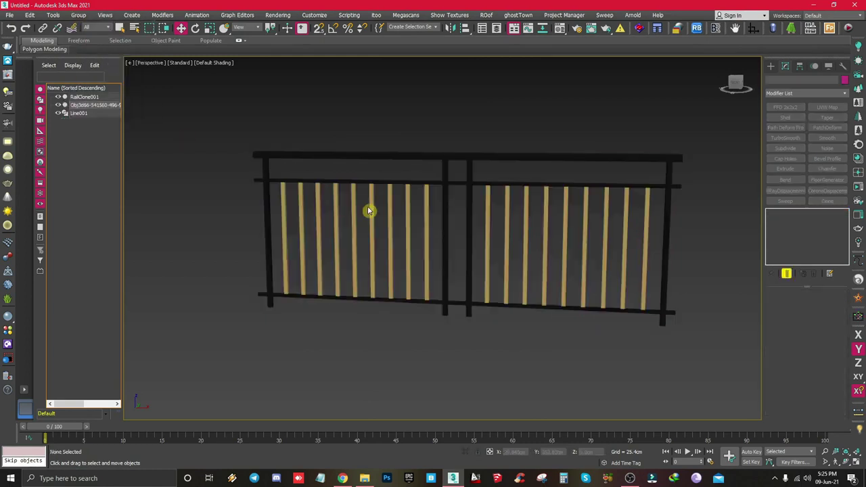
Step: In the RailClone fence's style, disconnect hrmetal_post1 from the Start, Corner, Evenly and End inputs of Linear 1S and delete it
click(371, 181)
scroll(393, 230, down, 2)
alt+middle_drag(393, 230, 535, 233)
click(309, 219)
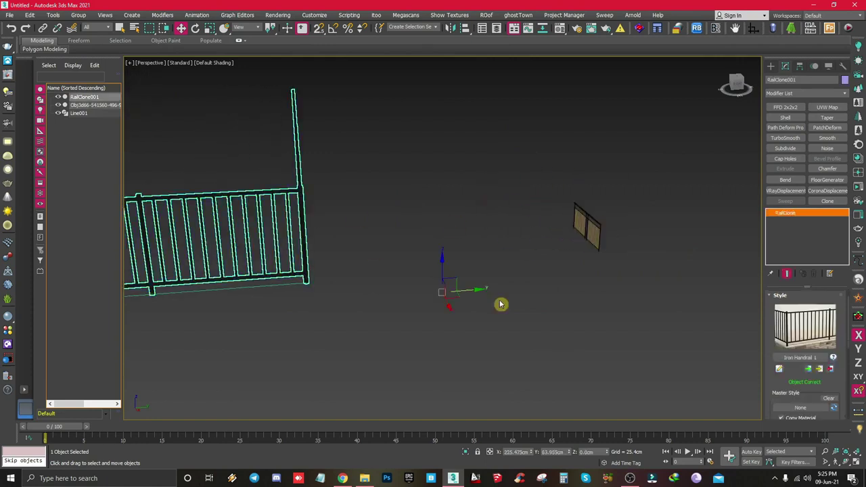
click(779, 369)
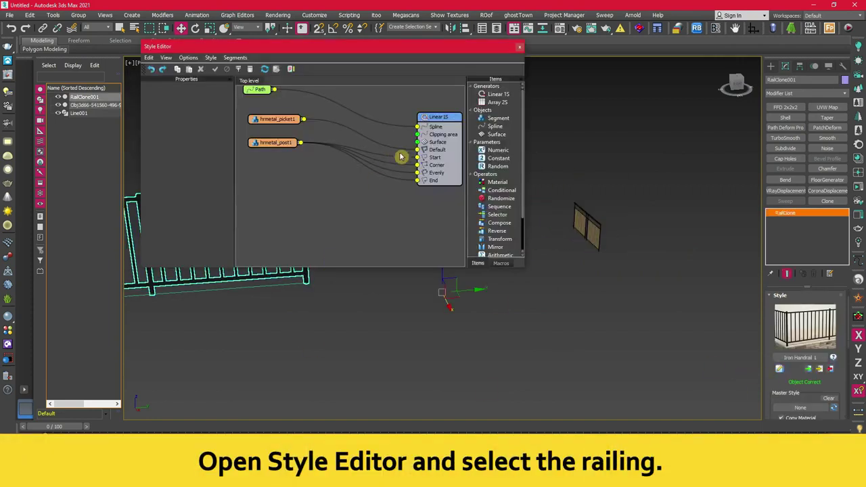
drag(418, 158, 340, 170)
drag(416, 174, 318, 187)
drag(417, 180, 312, 207)
middle_drag(302, 198, 322, 219)
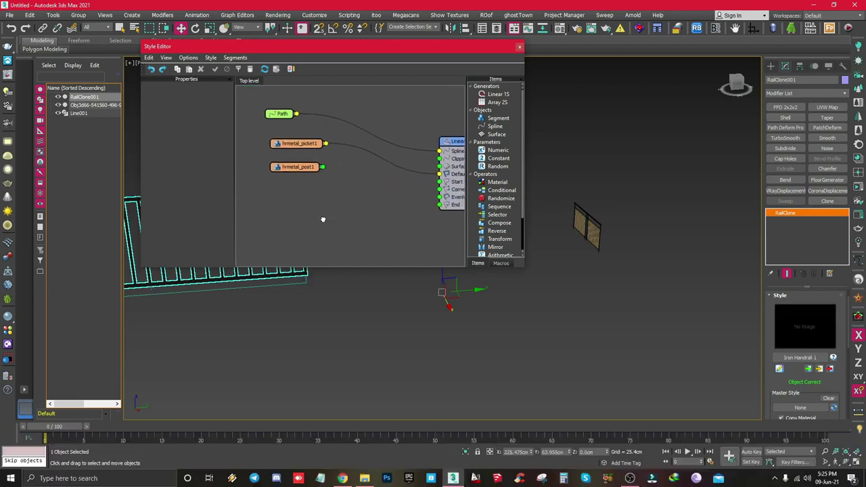
click(306, 169)
key(Delete)
Step: Replace the embedded object of the hrmetal_picket1 segment with the ungrouped wooden railing mesh
click(308, 146)
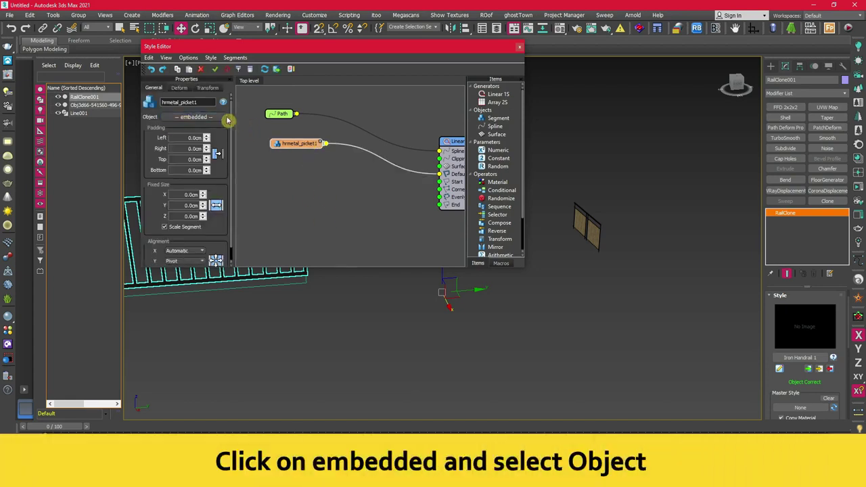
click(202, 119)
drag(387, 51, 634, 129)
click(587, 229)
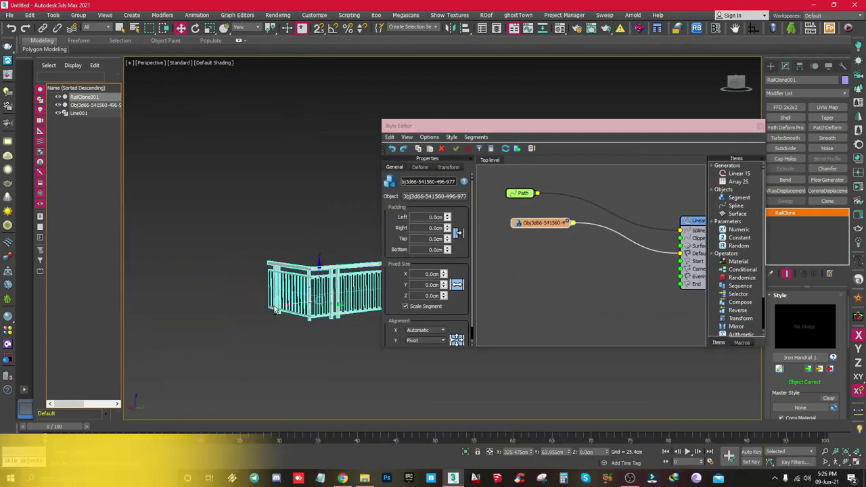
Step: Add a Transform operator between the railing segment and the Default input of Linear 1S
scroll(247, 307, up, 8)
alt+middle_drag(276, 278, 323, 296)
alt+middle_drag(269, 285, 245, 294)
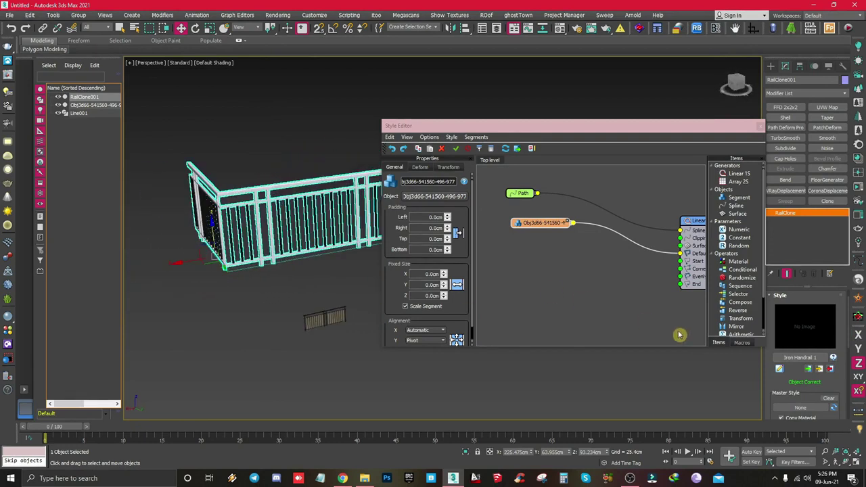
drag(740, 318, 616, 292)
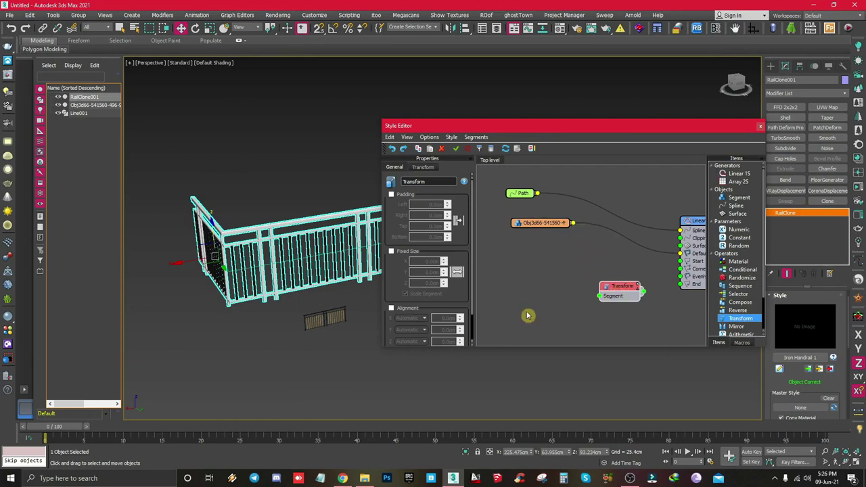
middle_drag(528, 316, 501, 312)
drag(543, 228, 573, 294)
drag(626, 277, 653, 251)
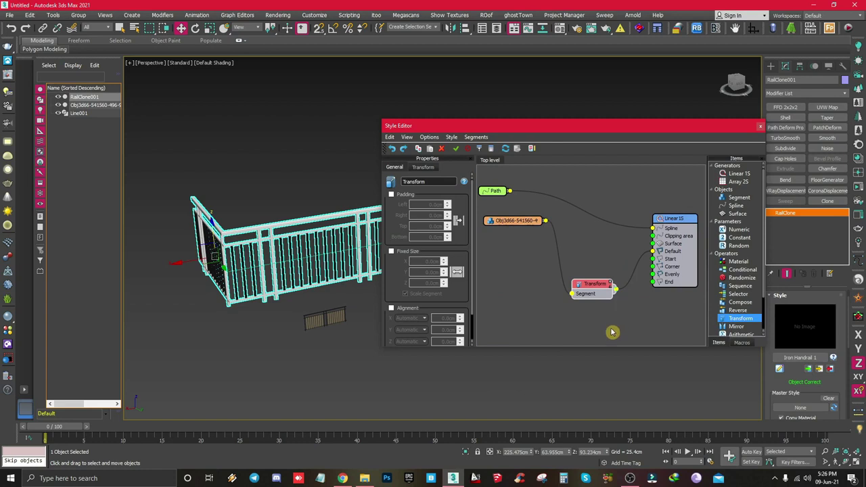
Step: Enlarge the Style Editor and export the Transform operator's X Fixed Translation parameter instead of Y
drag(383, 347, 284, 379)
drag(531, 133, 634, 106)
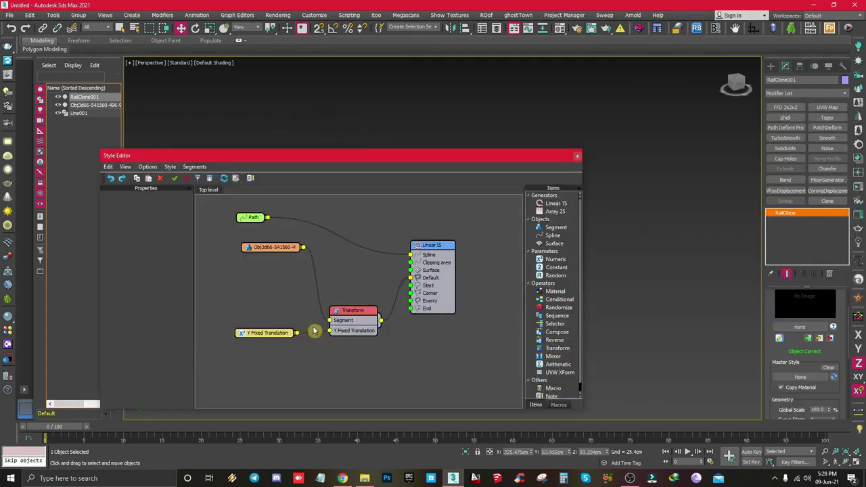
right_click(359, 315)
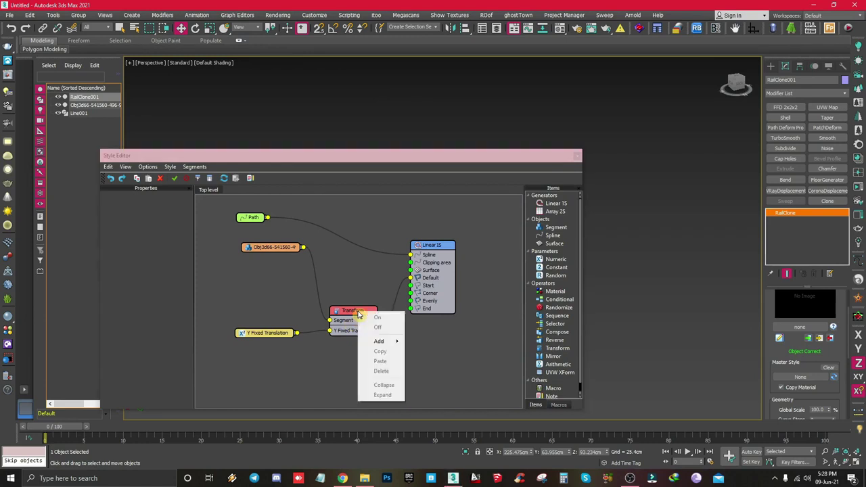
click(347, 338)
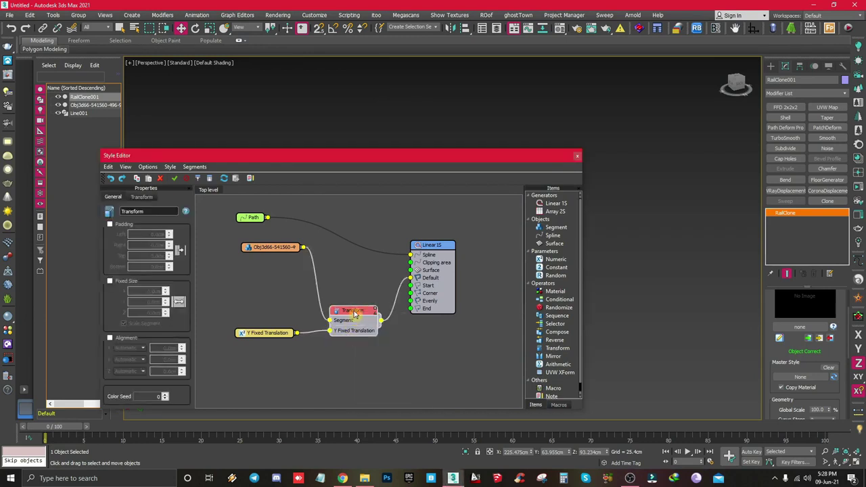
right_click(355, 314)
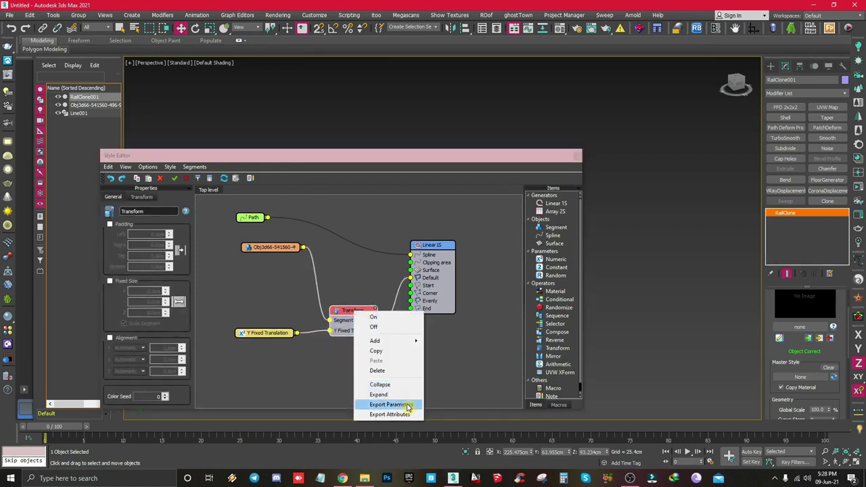
click(408, 406)
click(384, 221)
click(401, 236)
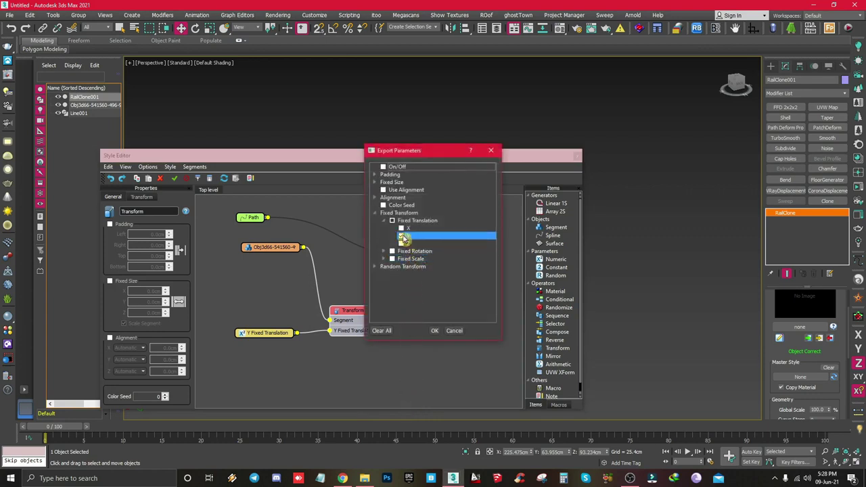
click(402, 230)
click(401, 230)
click(435, 331)
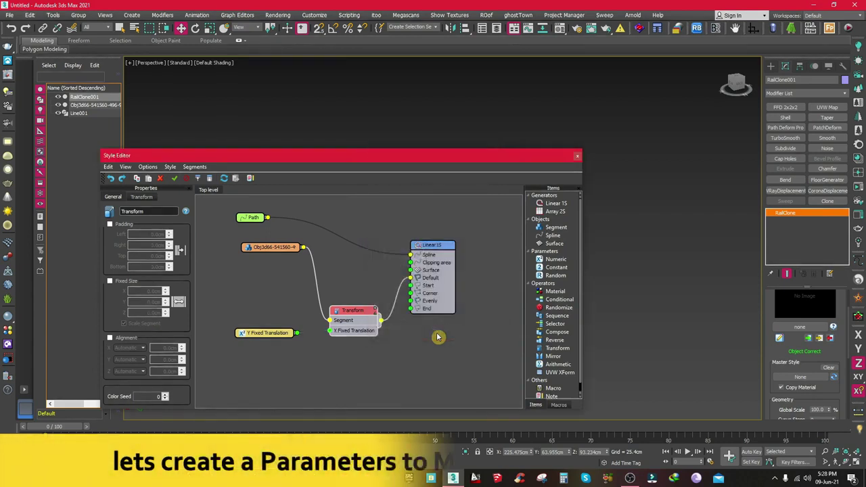
Step: Replace the Y Fixed Translation node with a numeric parameter connected to X Fixed Translation, with its type set to Scene Units
click(283, 334)
mouse_move(281, 338)
mouse_down()
mouse_move(335, 336)
mouse_move(268, 337)
mouse_up()
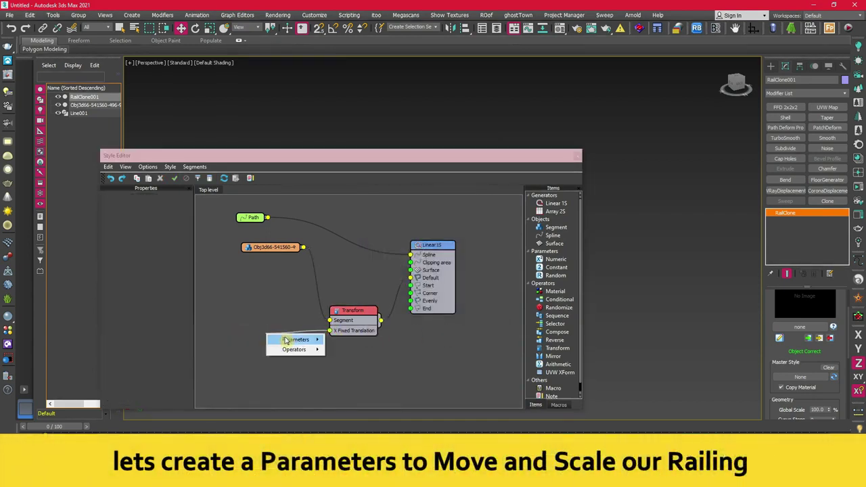
mouse_move(305, 339)
click(338, 342)
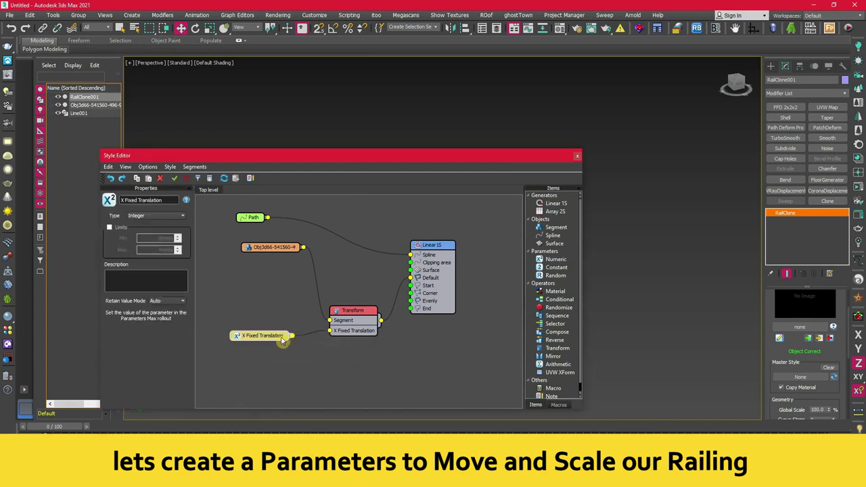
click(172, 220)
click(162, 232)
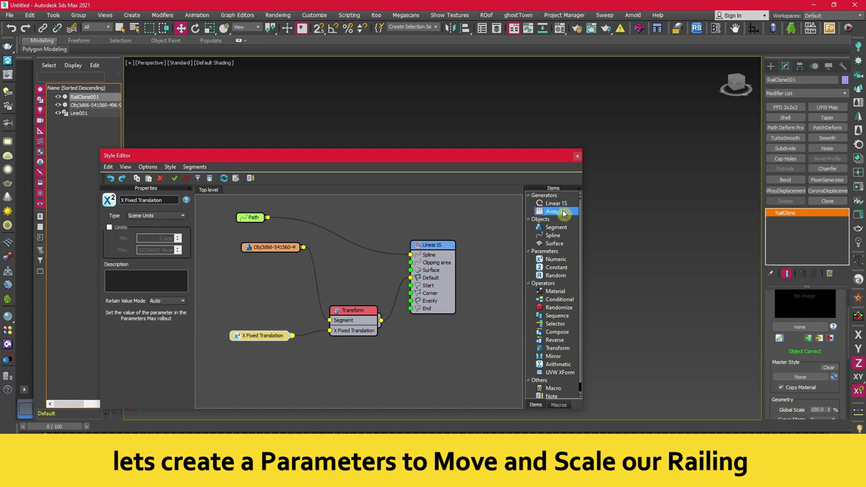
Step: Close the Style Editor and shift the railing along its path by setting the X Fixed Translation parameter to about -85.4 cm
click(580, 159)
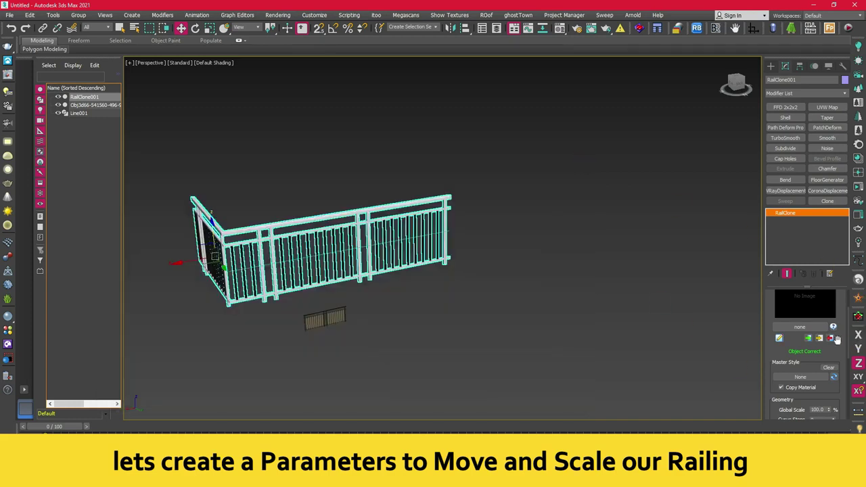
scroll(845, 358, down, 2)
scroll(845, 358, down, 5)
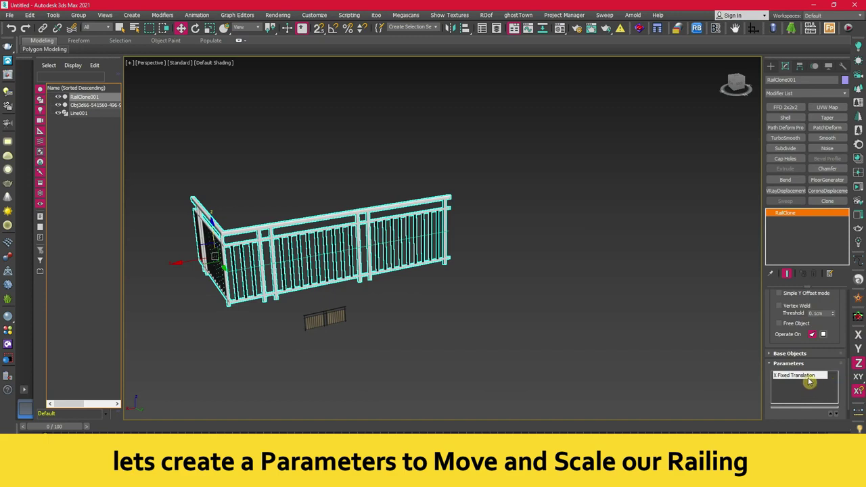
click(812, 383)
scroll(832, 386, down, 2)
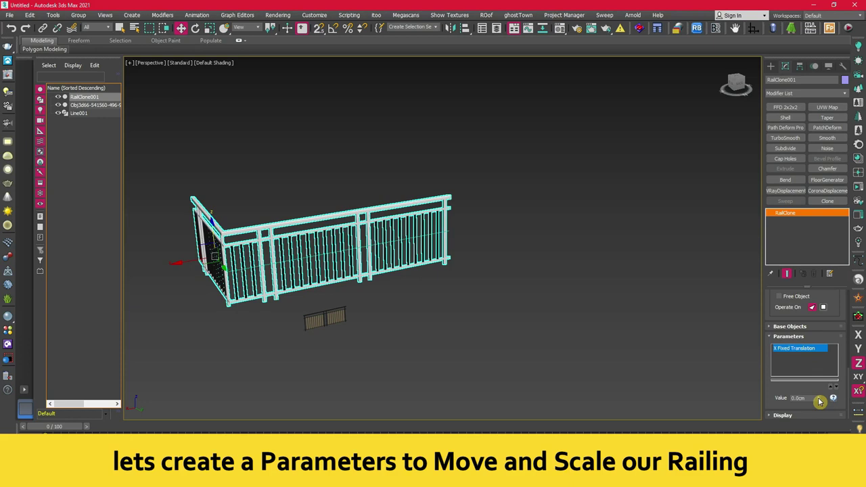
drag(819, 399, 612, 212)
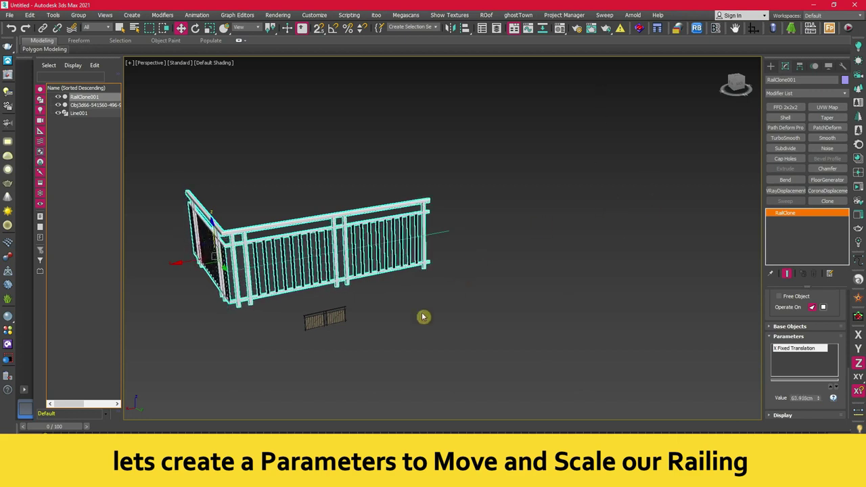
alt+middle_drag(449, 289, 542, 308)
middle_drag(374, 321, 462, 330)
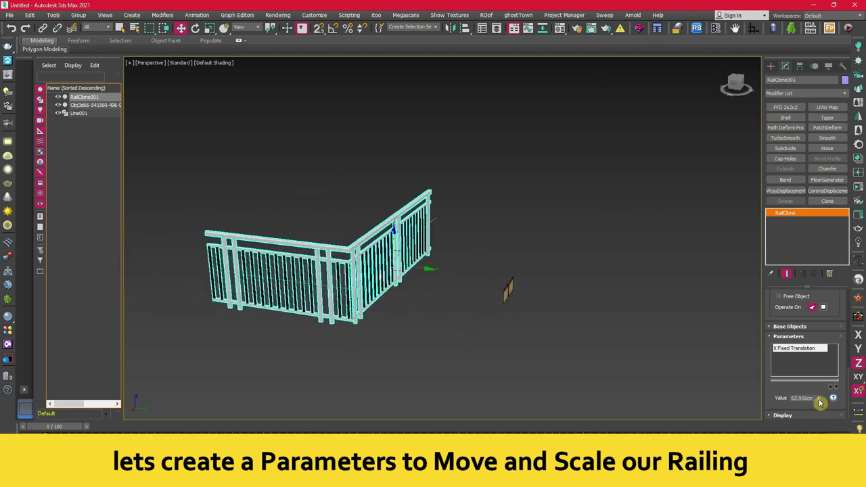
drag(819, 402, 828, 66)
alt+middle_drag(480, 163, 508, 201)
scroll(379, 278, up, 3)
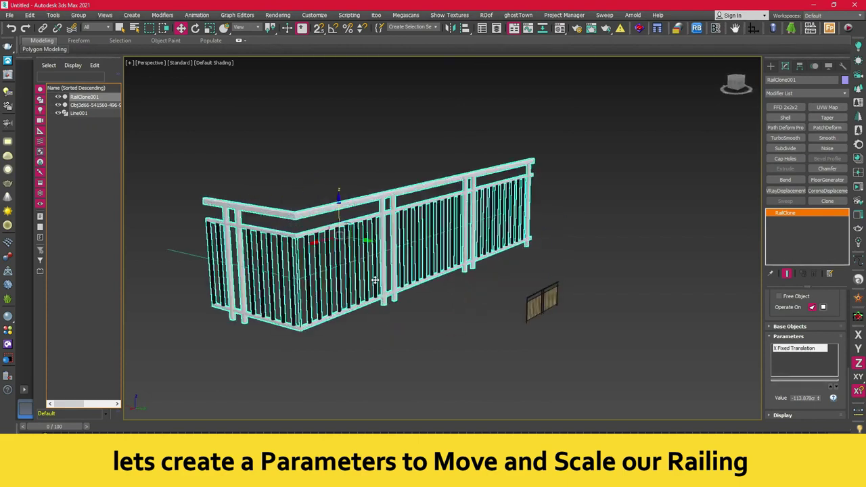
drag(819, 399, 813, 389)
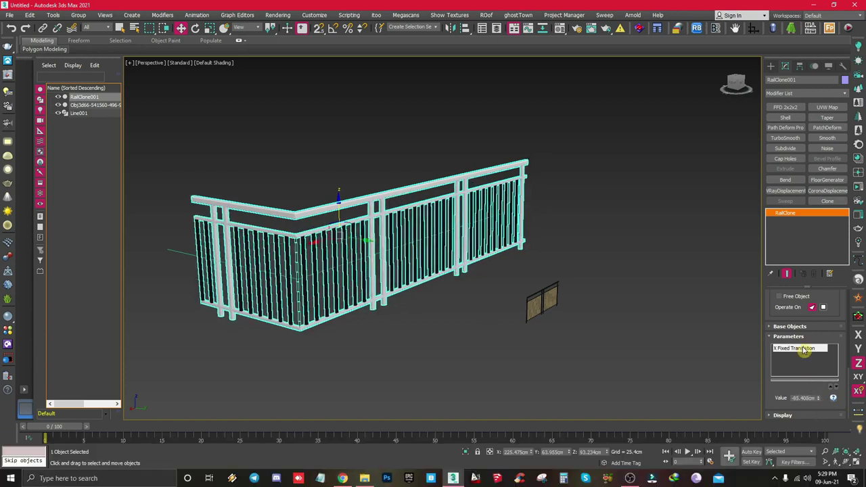
Step: Reopen the RailClone Style Editor and select the Transform operator
scroll(832, 333, up, 5)
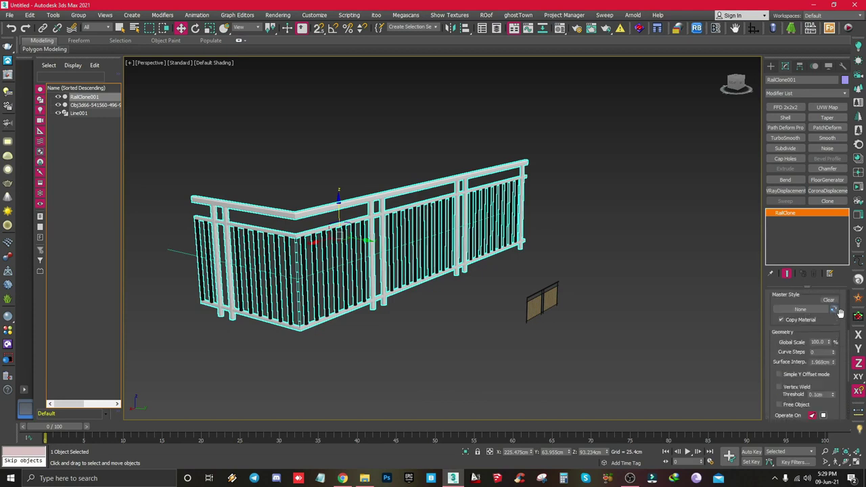
click(780, 328)
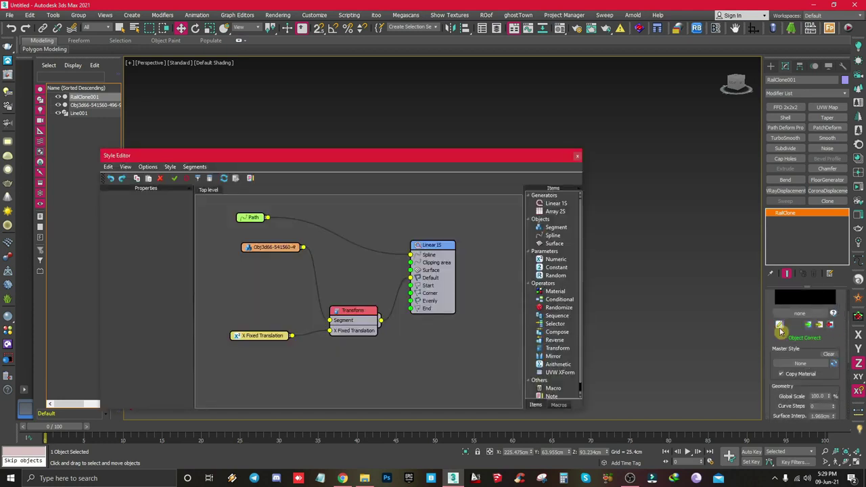
click(354, 313)
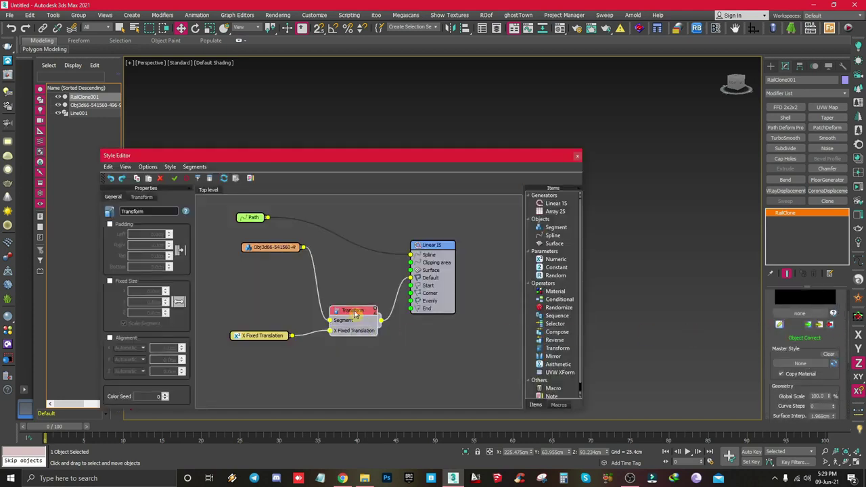
right_click(354, 313)
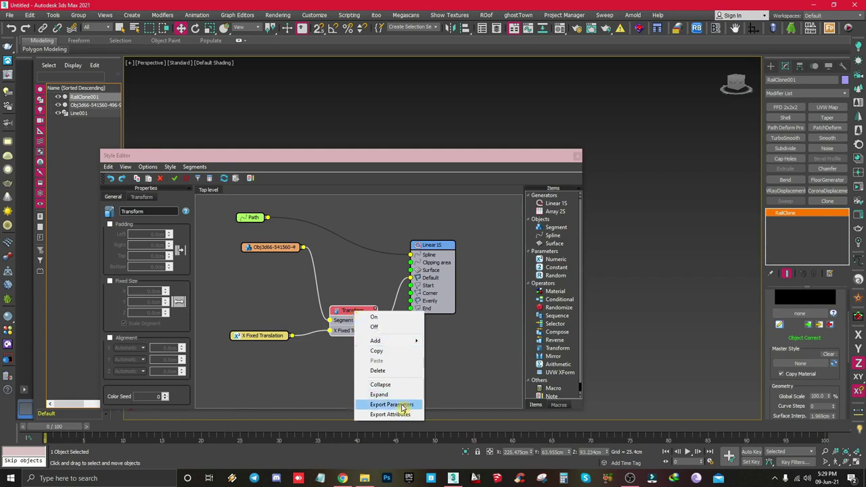
click(391, 404)
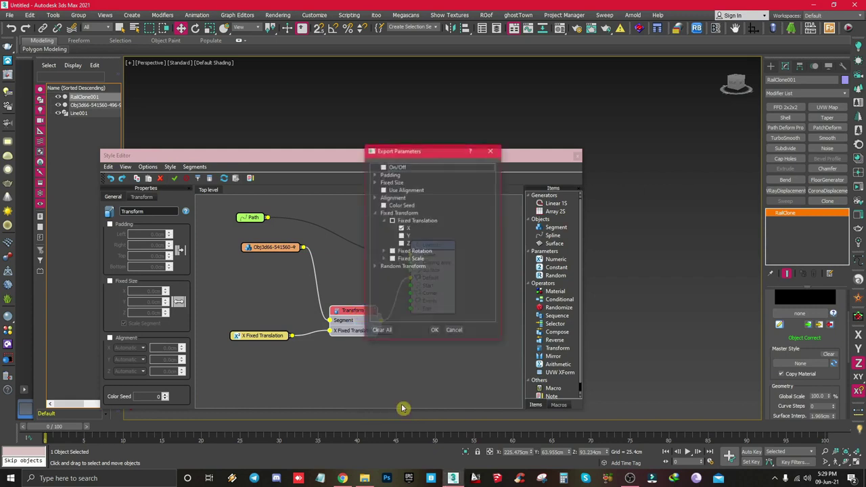
click(384, 259)
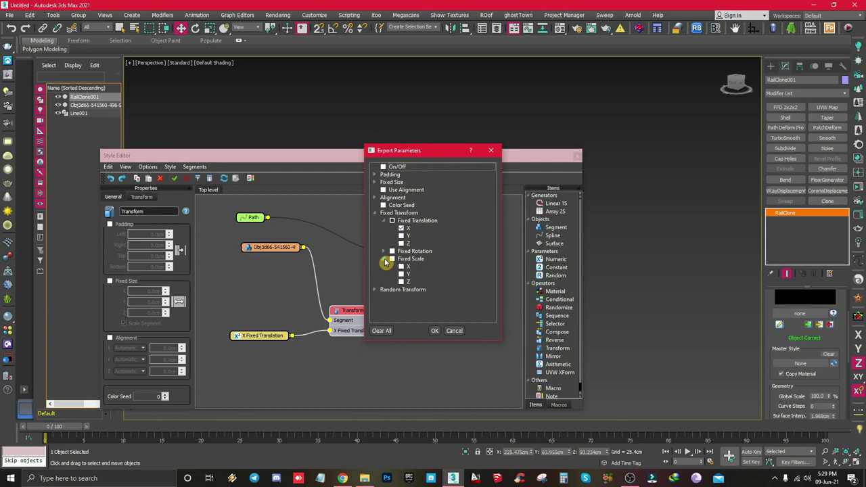
click(385, 260)
click(150, 197)
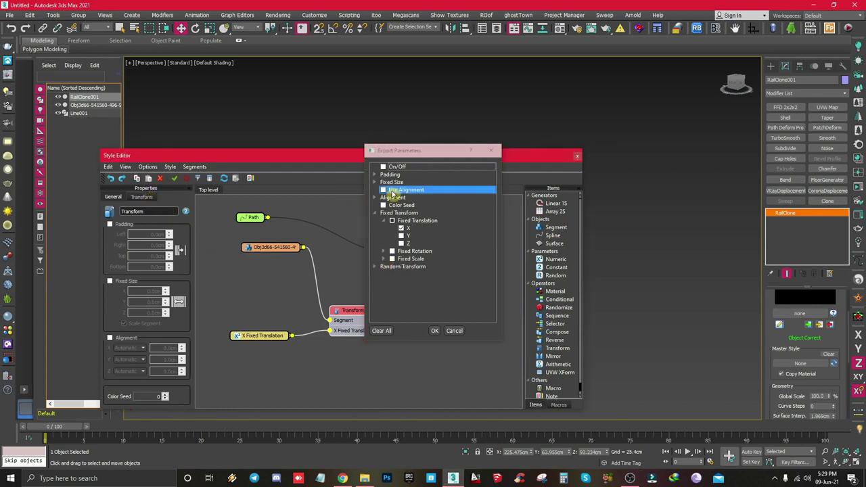
click(457, 330)
Step: Try a fixed scale of 50 on the Transform operator's Y and Z axes in turn, restoring each to 100
drag(432, 165, 729, 113)
click(439, 146)
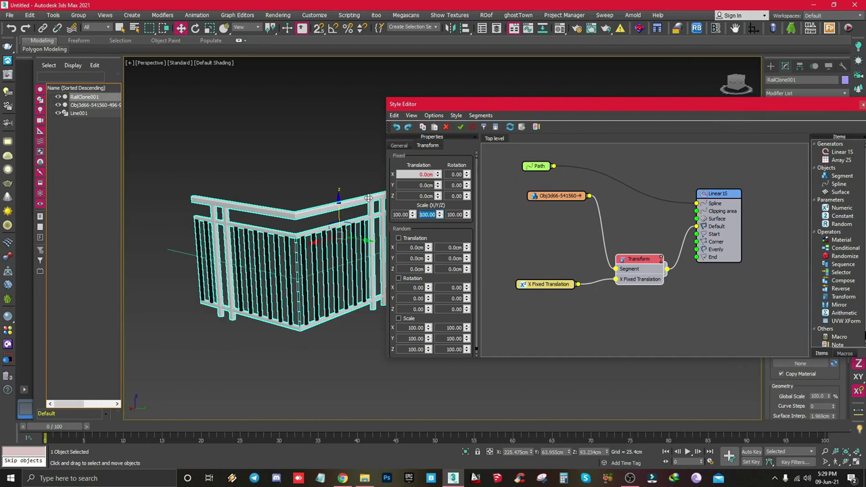
key(Return)
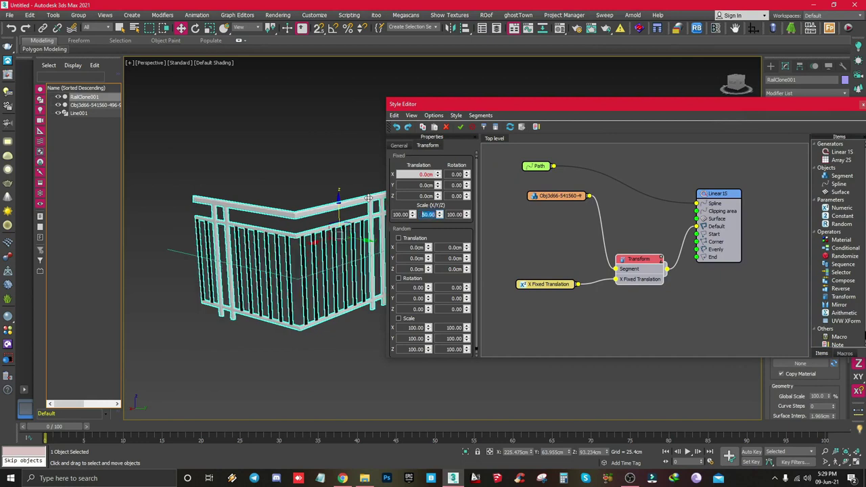
text(100)
key(Return)
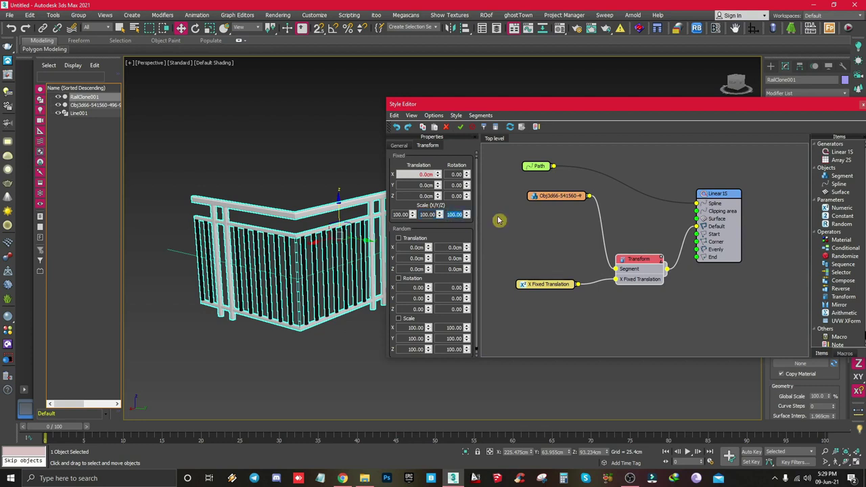
key(Return)
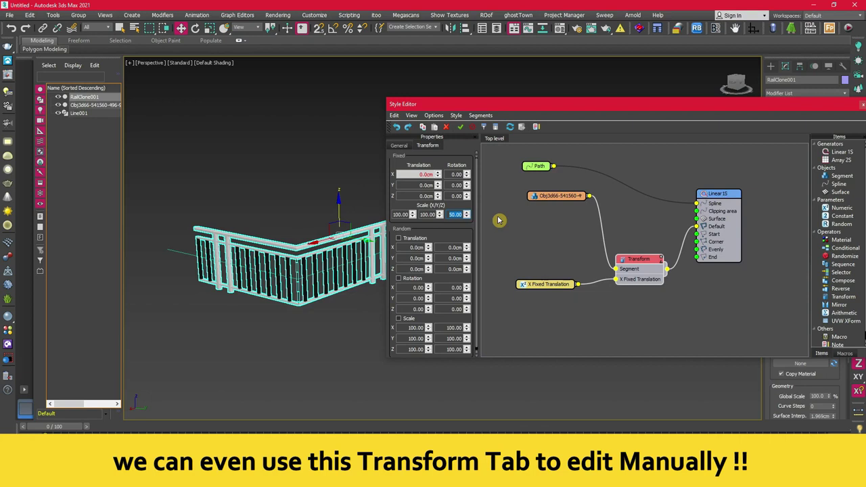
text(100)
key(Return)
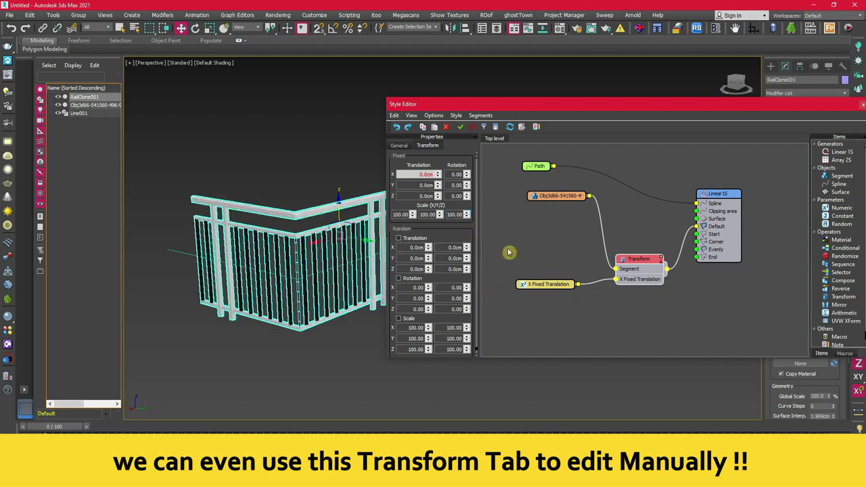
Step: Export the Z Fixed Scale parameter of the Transform operator alongside X Fixed Translation
drag(602, 104, 292, 123)
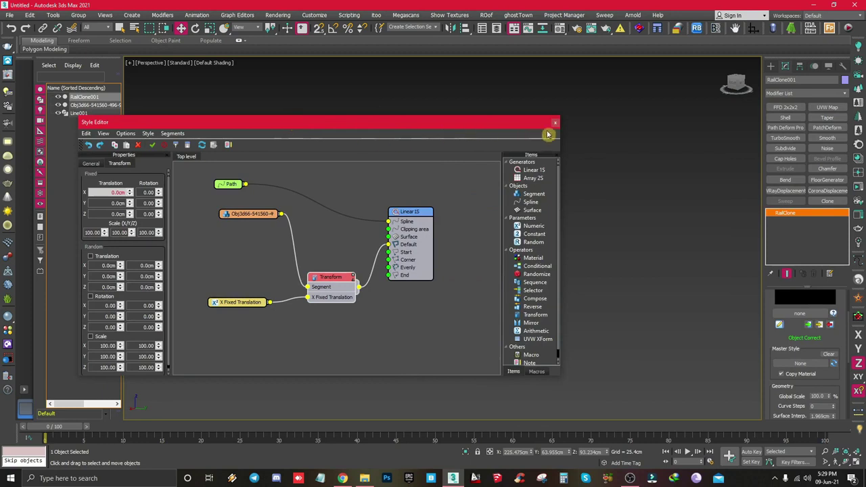
right_click(330, 281)
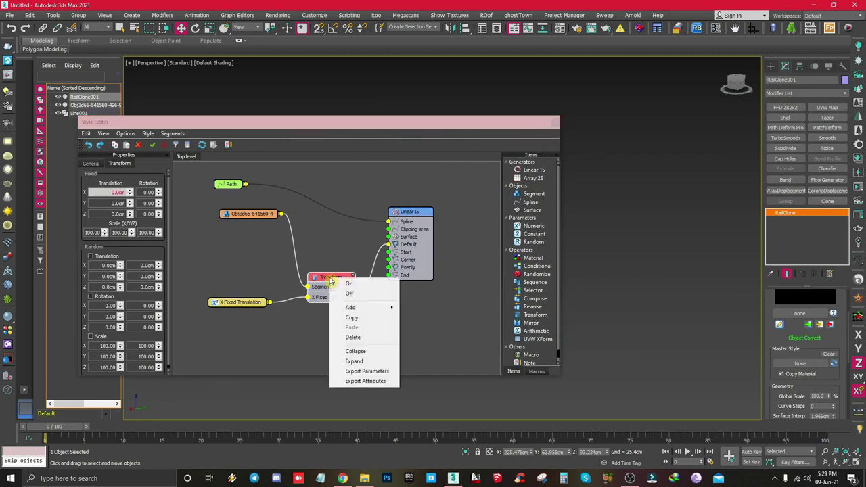
click(376, 372)
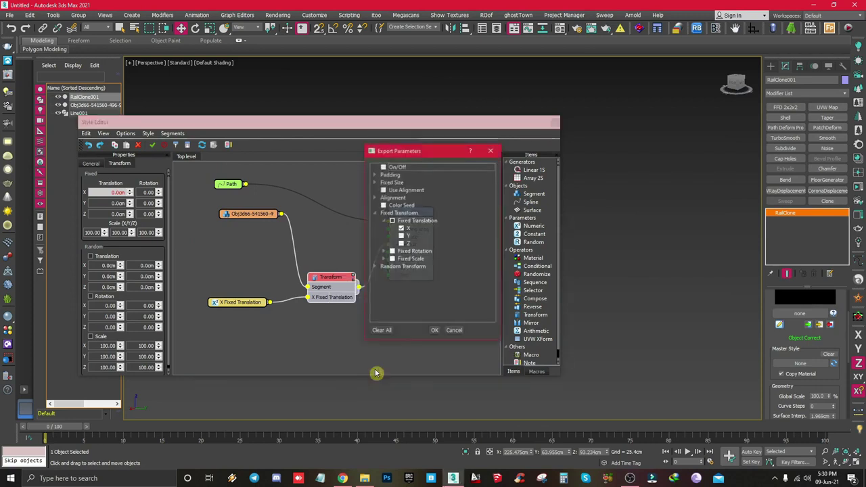
click(389, 222)
click(431, 235)
click(391, 236)
click(407, 260)
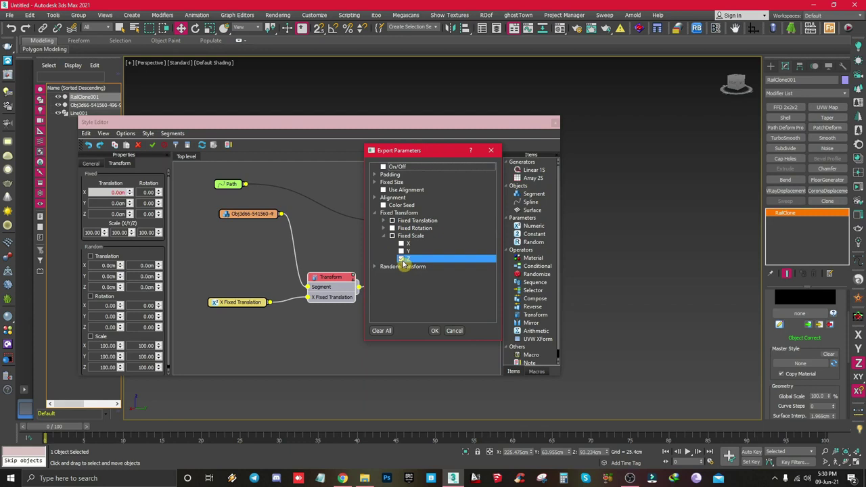
click(437, 330)
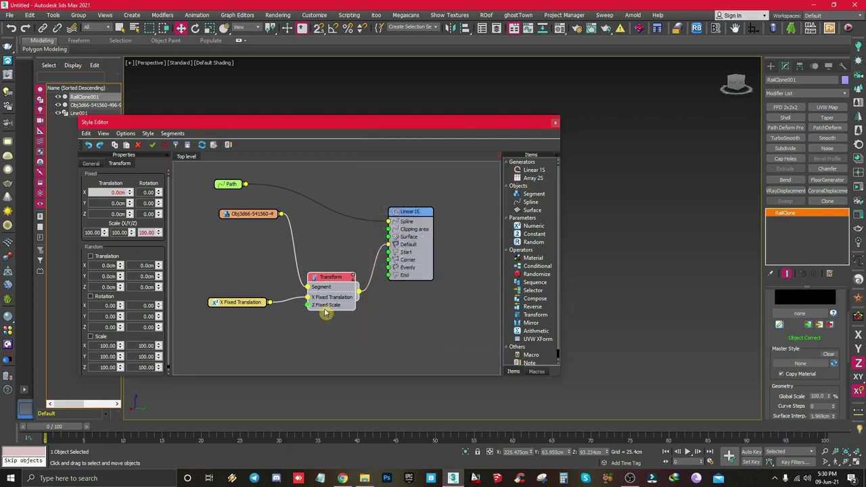
Step: Connect a numeric parameter to the Z Fixed Scale input, set its type to Scene Units and name it Height
drag(308, 307, 256, 333)
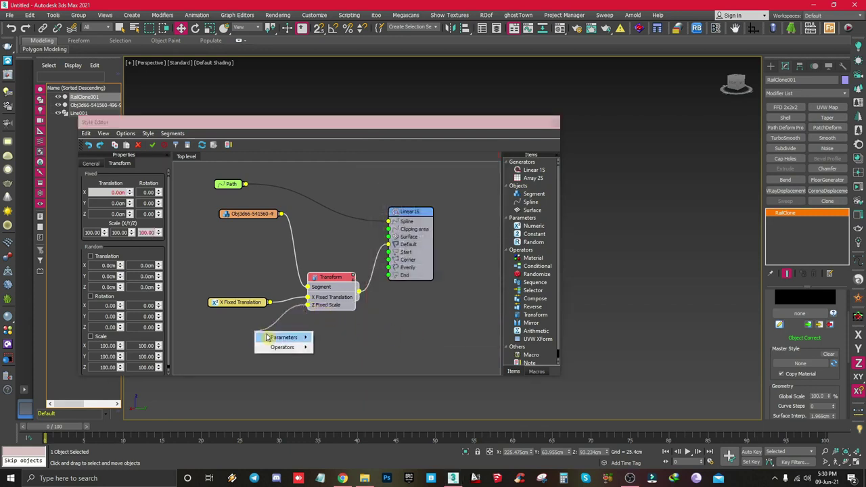
mouse_move(287, 337)
click(326, 339)
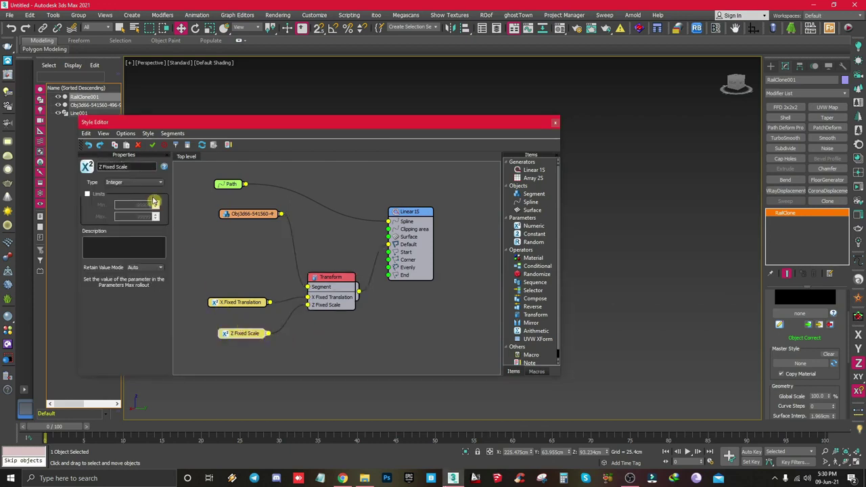
click(138, 183)
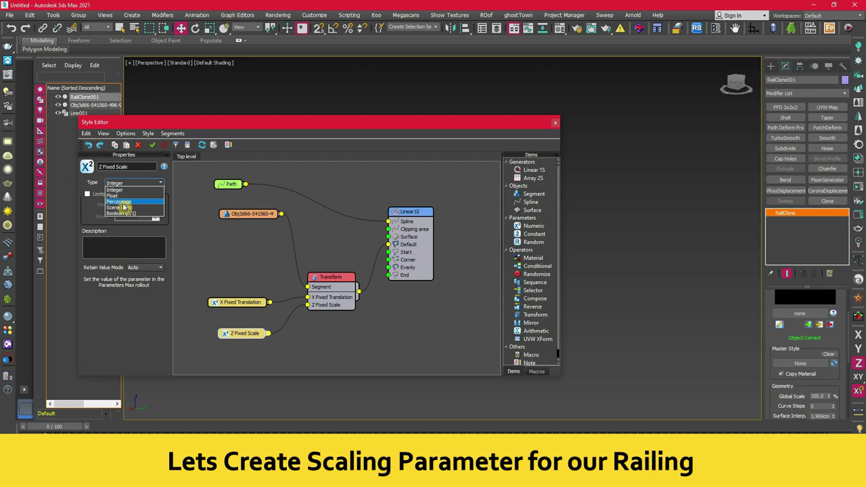
click(121, 207)
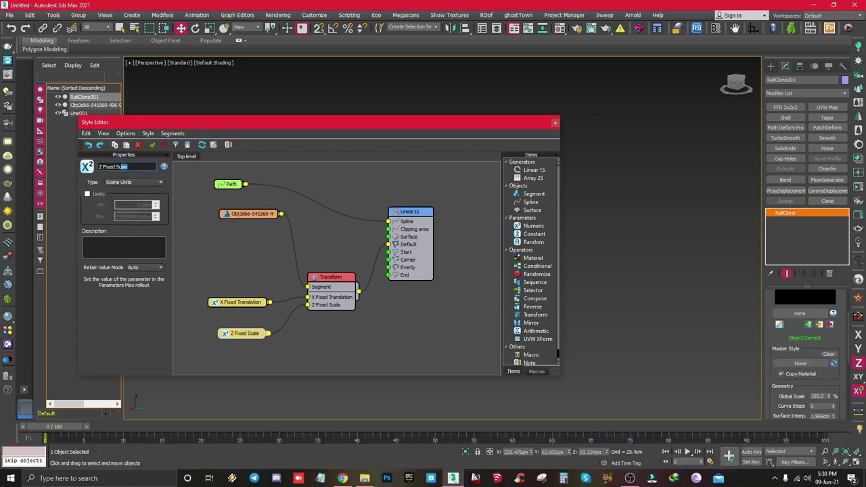
text(Height)
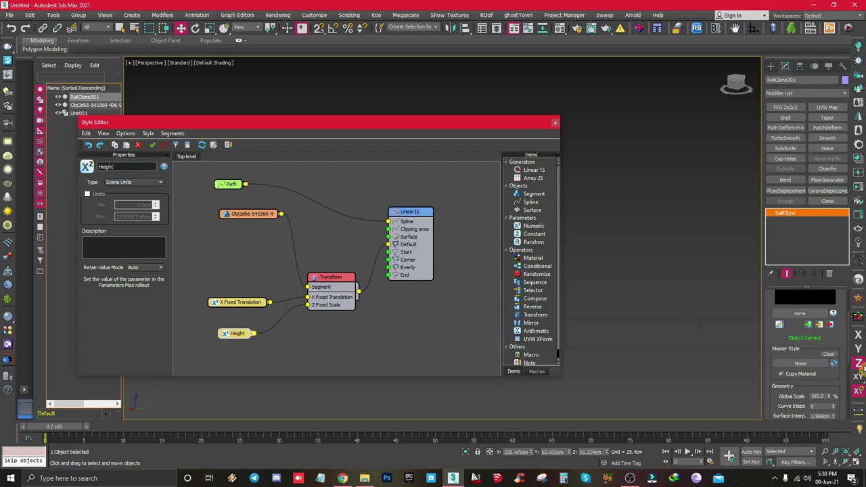
Step: Close the Style Editor and set the railing's Height parameter to 50 cm
scroll(839, 337, down, 3)
scroll(839, 336, down, 6)
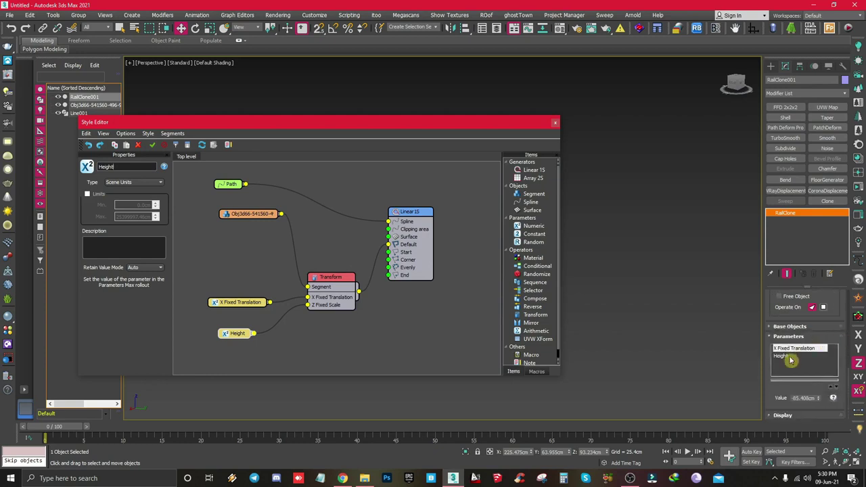
click(791, 360)
click(555, 121)
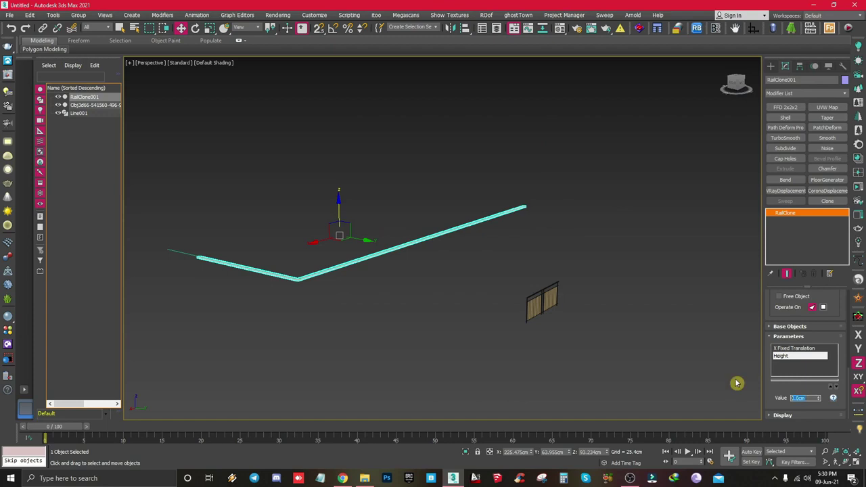
text(50)
key(Return)
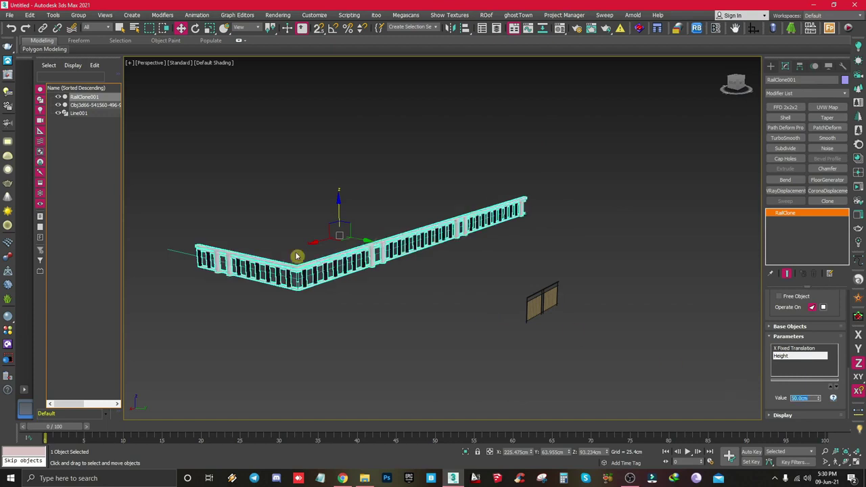
Step: Examine the proportions and width of the lowered railing around its corner from several angles
scroll(348, 282, up, 5)
scroll(350, 284, down, 6)
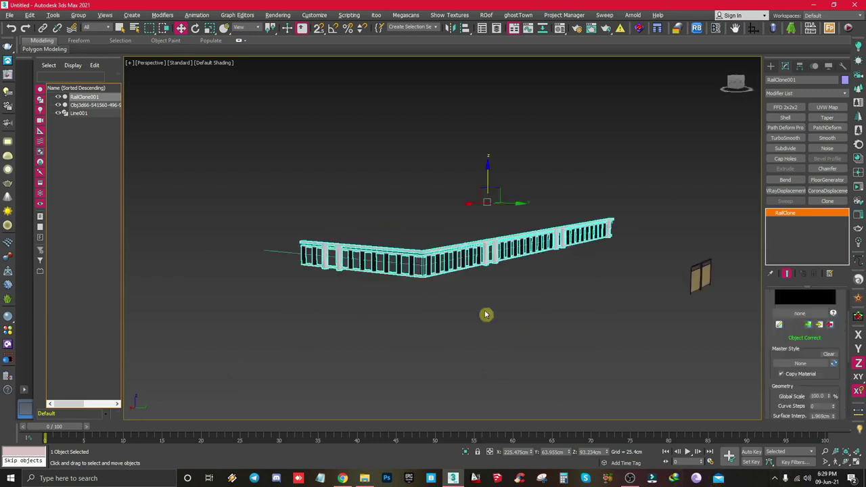
mouse_move(485, 314)
alt+middle_down()
mouse_move(493, 328)
mouse_move(486, 334)
mouse_move(503, 329)
mouse_move(482, 313)
alt+middle_up()
scroll(472, 303, up, 5)
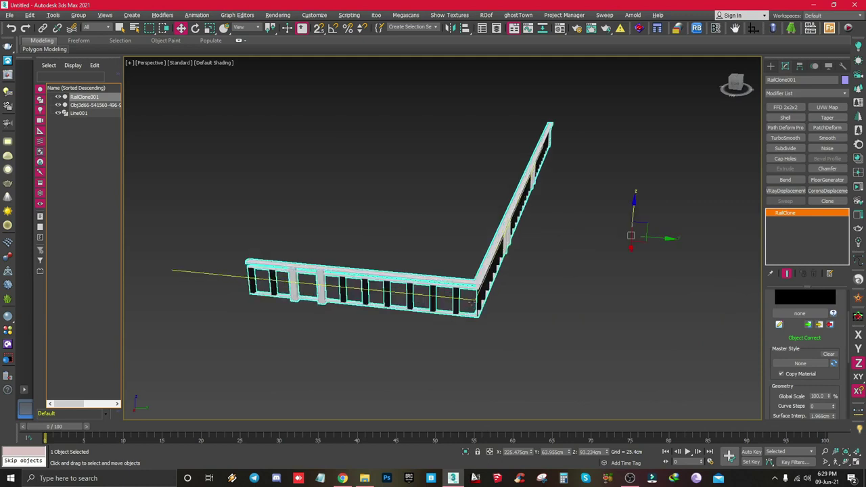
scroll(472, 302, down, 4)
alt+middle_drag(472, 302, 465, 247)
scroll(466, 233, up, 4)
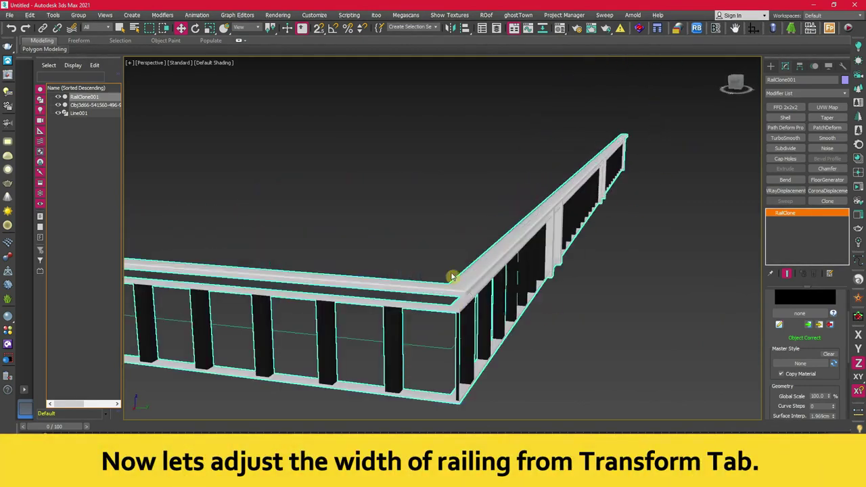
scroll(805, 352, up, 1)
Step: Reopen the Style Editor and set the Transform operator's Y fixed scale to about 40.37 to narrow the railing
click(782, 366)
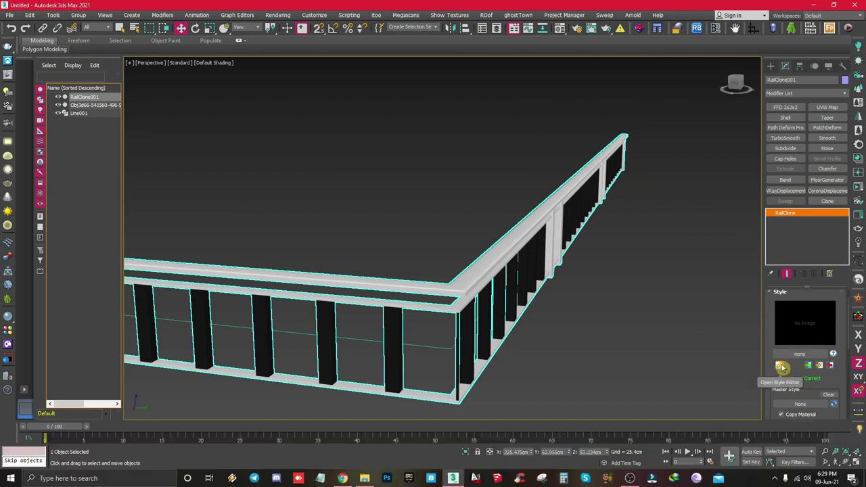
drag(317, 103, 450, 111)
click(382, 253)
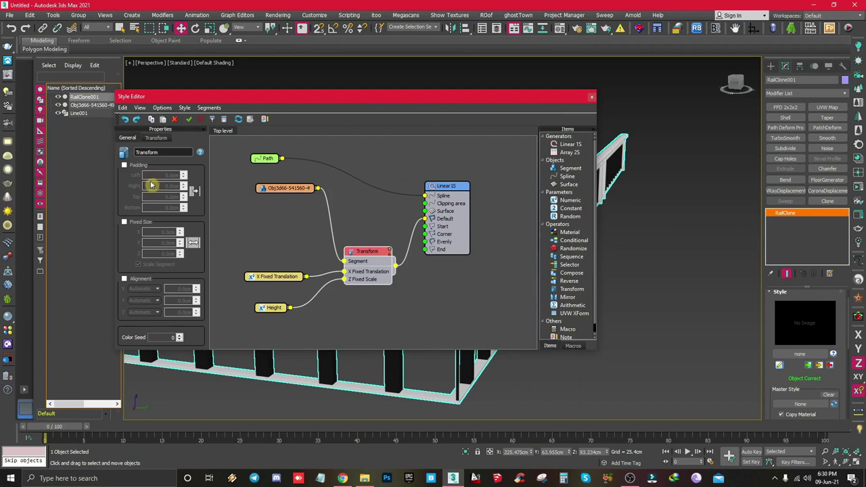
drag(299, 98, 654, 46)
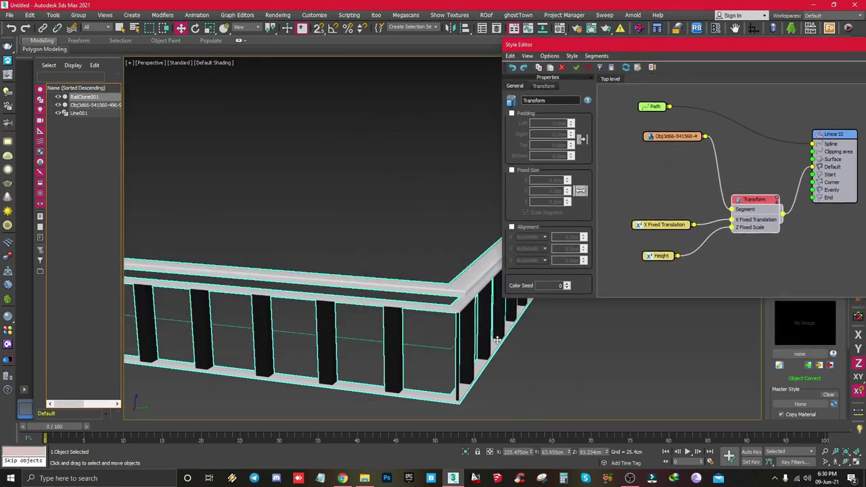
click(552, 87)
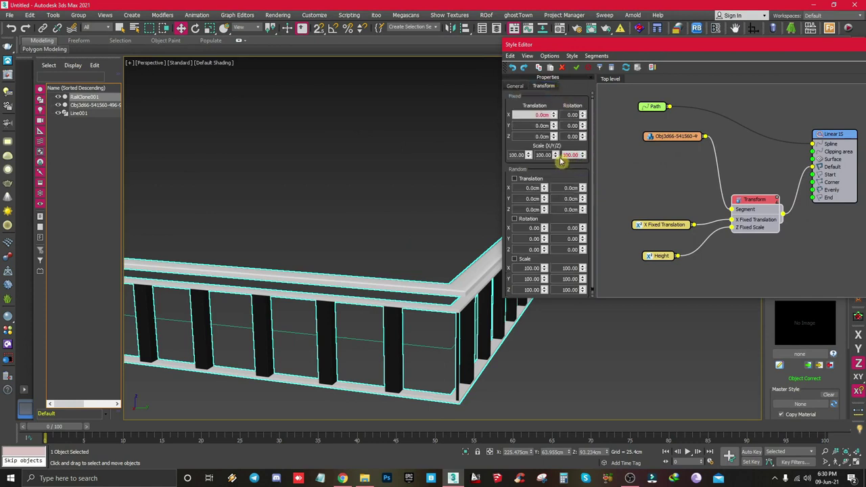
drag(560, 160, 559, 209)
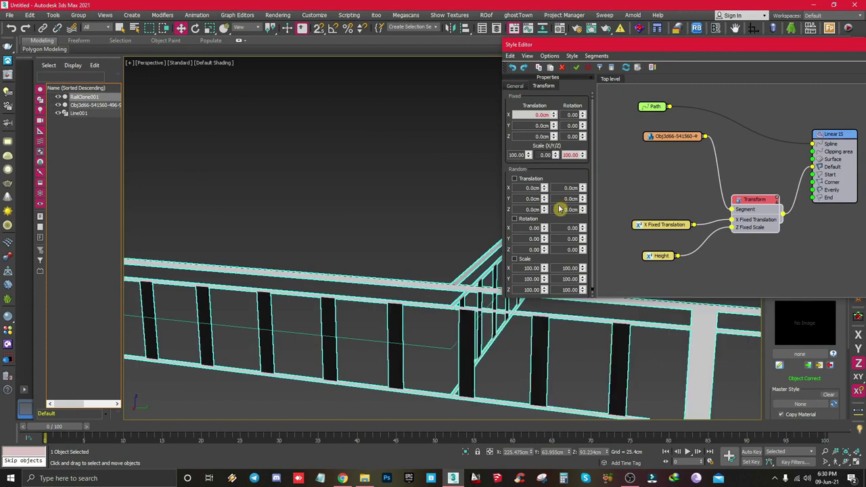
click(556, 154)
drag(559, 122, 514, 252)
Step: Reduce the Transform operator's X fixed scale to about 19 to shorten the repeated railing segments
scroll(582, 368, down, 5)
alt+middle_drag(574, 371, 545, 253)
scroll(583, 364, up, 3)
scroll(542, 359, up, 4)
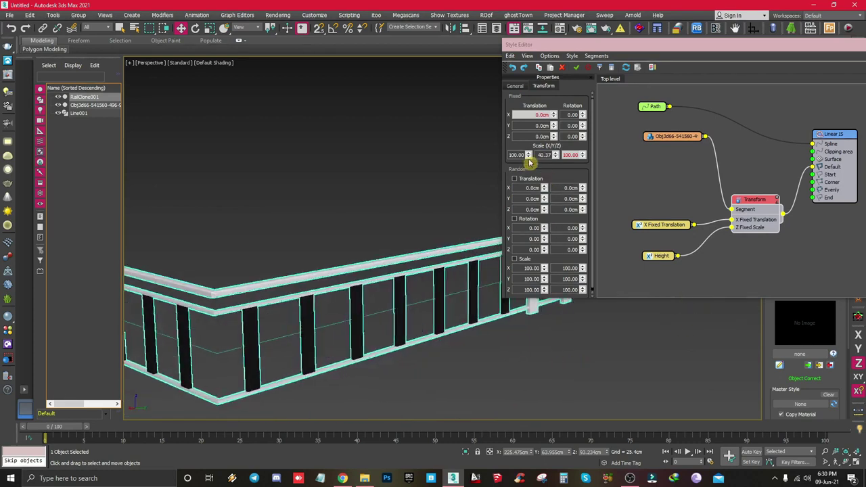
drag(531, 160, 535, 197)
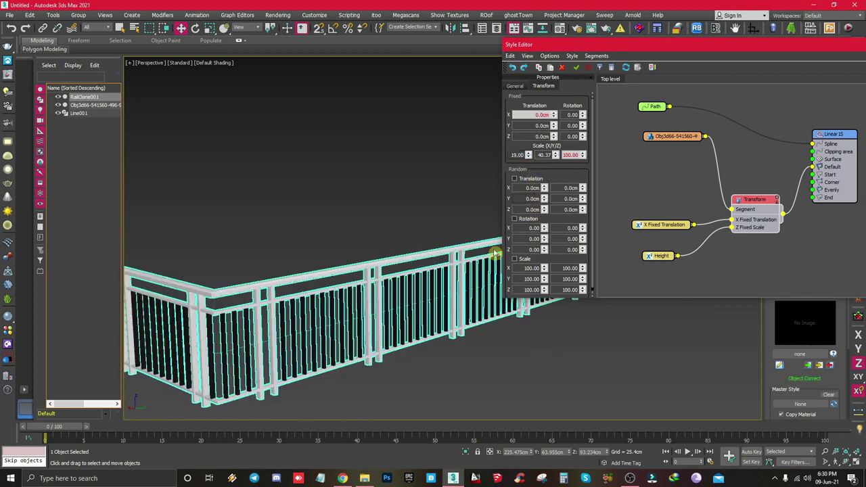
Step: Raise the Transform operator's X fixed scale to about 22.74 to lengthen the repeated railing segments
scroll(293, 379, down, 10)
alt+middle_drag(293, 383, 348, 373)
scroll(433, 340, up, 8)
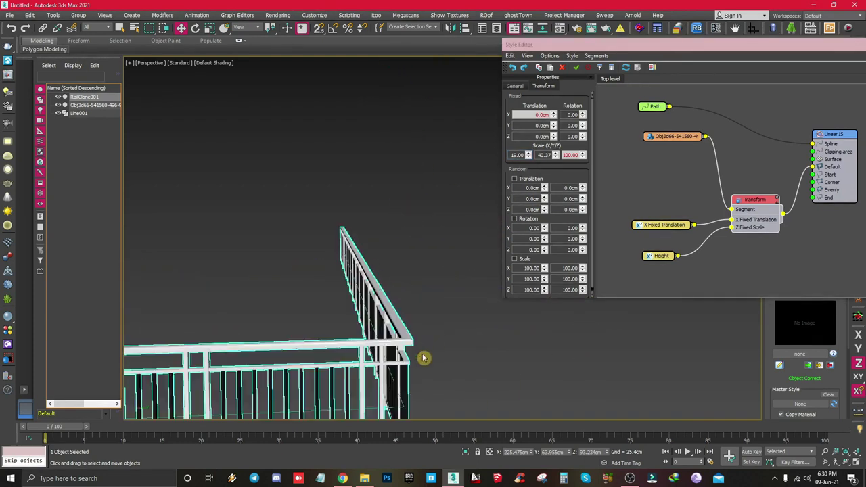
alt+middle_drag(424, 358, 429, 342)
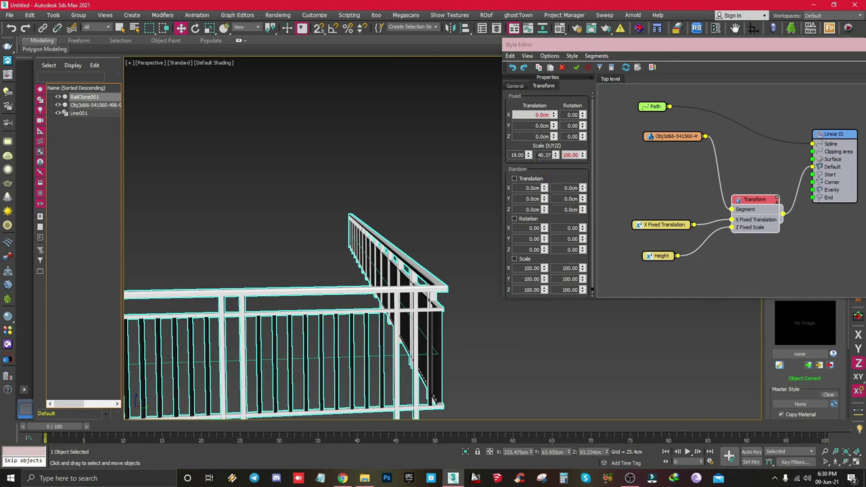
drag(530, 155, 530, 155)
alt+middle_drag(440, 314, 504, 269)
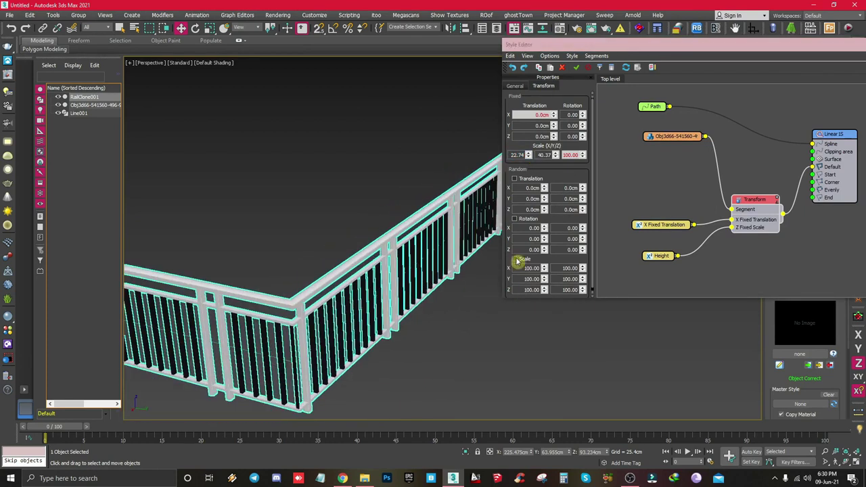
click(528, 155)
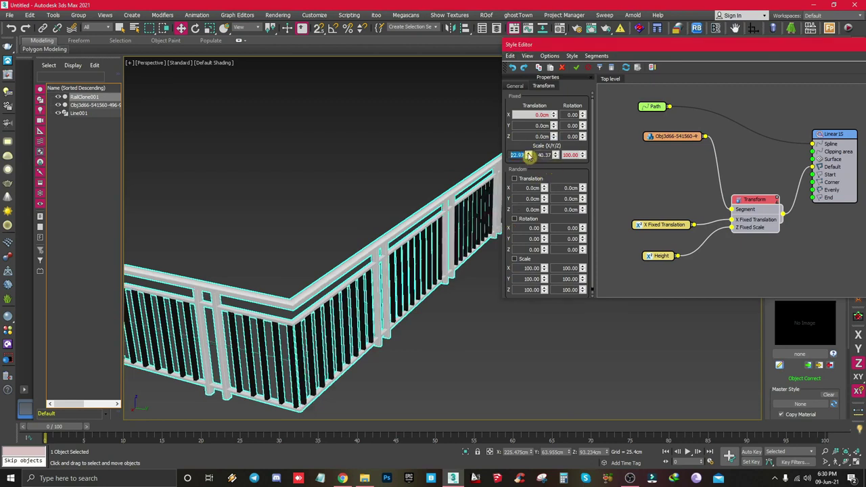
click(529, 158)
Step: Examine the railing's corner, posts and lower ends from several angles
alt+middle_drag(421, 361, 375, 331)
scroll(310, 331, up, 1)
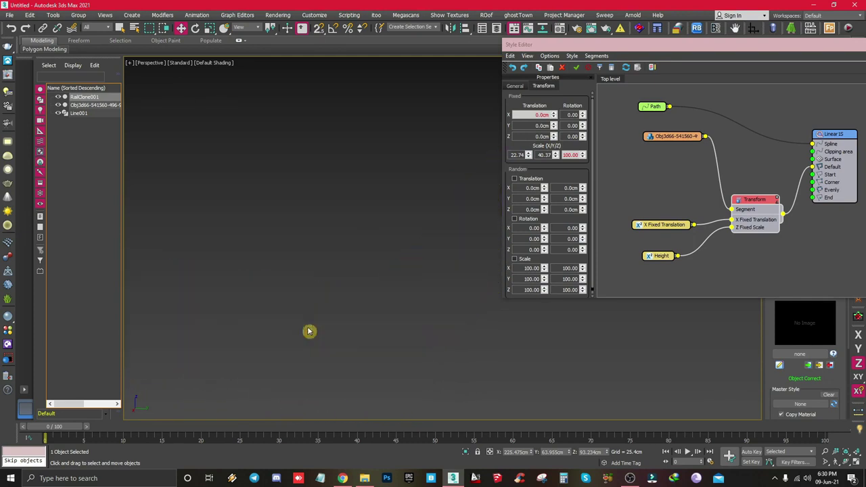
scroll(313, 332, down, 2)
scroll(340, 320, up, 5)
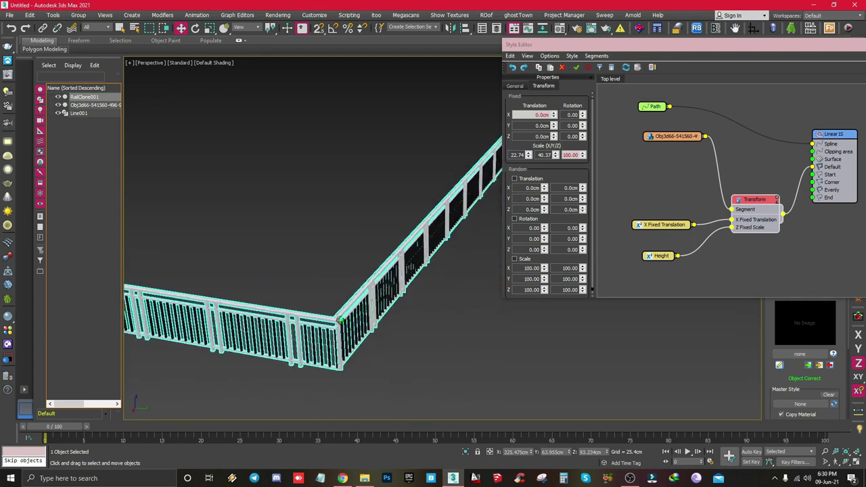
scroll(340, 321, up, 3)
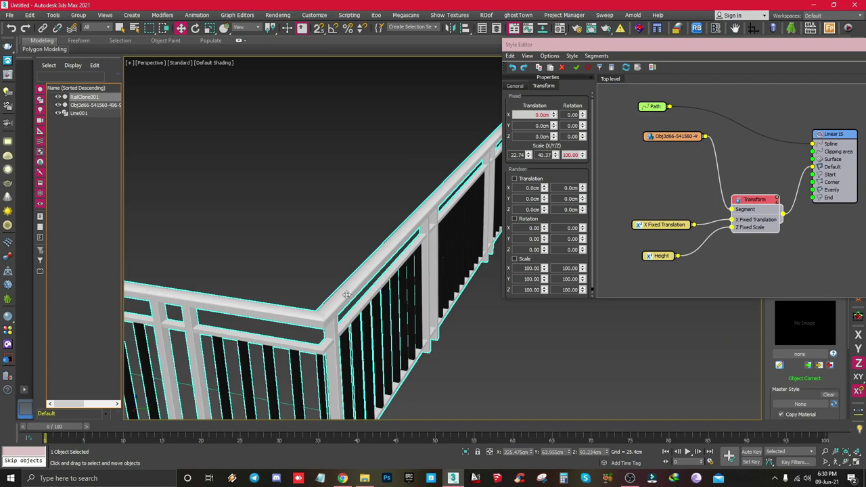
scroll(344, 292, down, 2)
alt+middle_drag(343, 293, 444, 320)
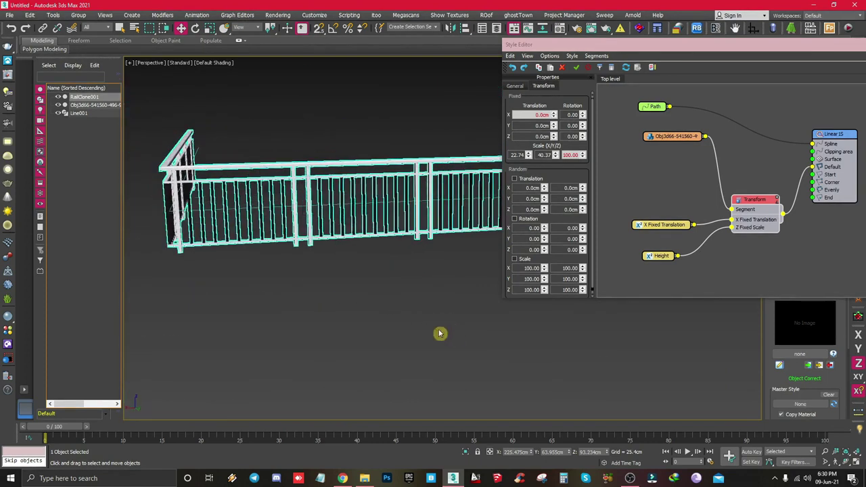
scroll(304, 238, up, 5)
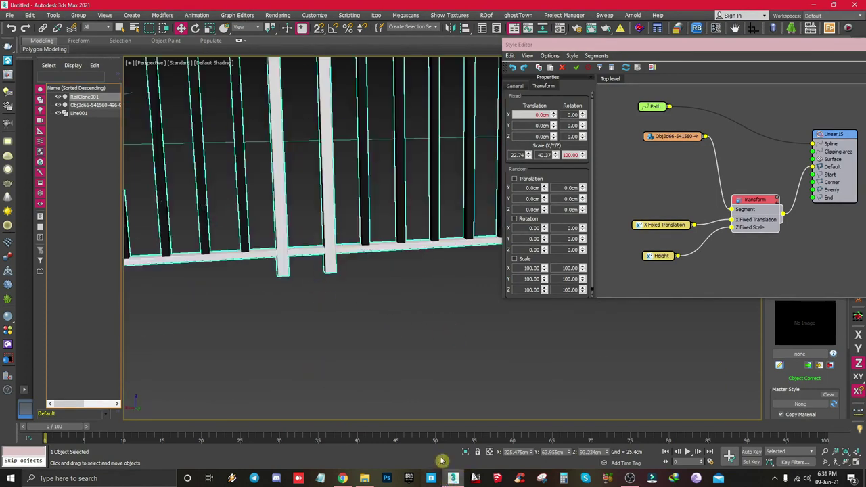
scroll(164, 297, down, 7)
alt+middle_drag(164, 297, 347, 297)
scroll(424, 344, up, 6)
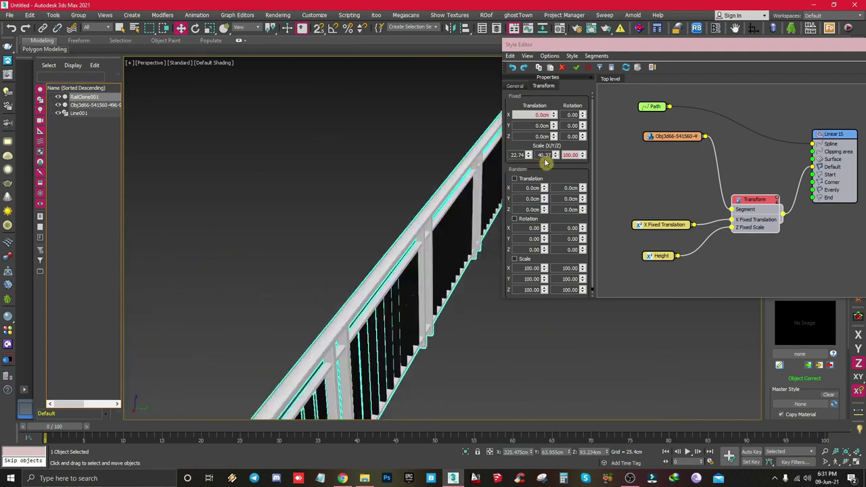
Step: Reduce the Transform operator's Y fixed scale to about 27.05 to make the railing thinner
drag(554, 156, 554, 175)
alt+middle_drag(432, 222, 399, 265)
scroll(399, 265, up, 3)
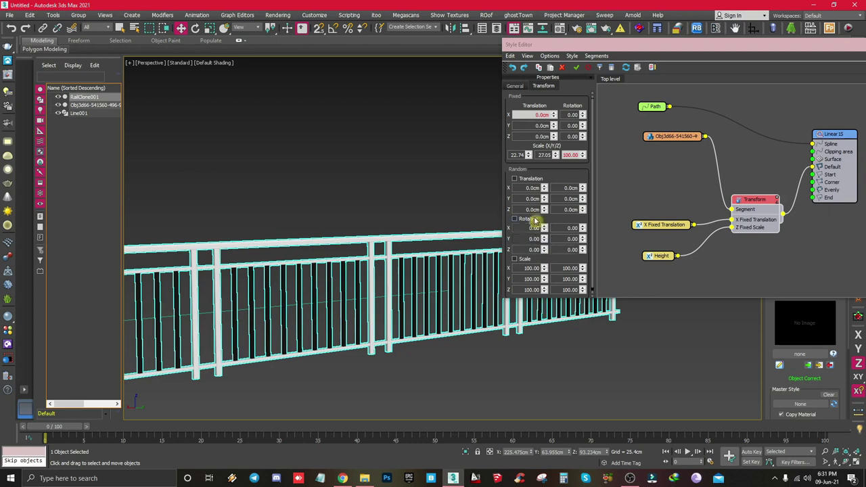
Step: Enable random translation on the Transform operator, try a Z offset of about 28 cm, and reset that offset to 0
click(515, 179)
drag(545, 215, 522, 196)
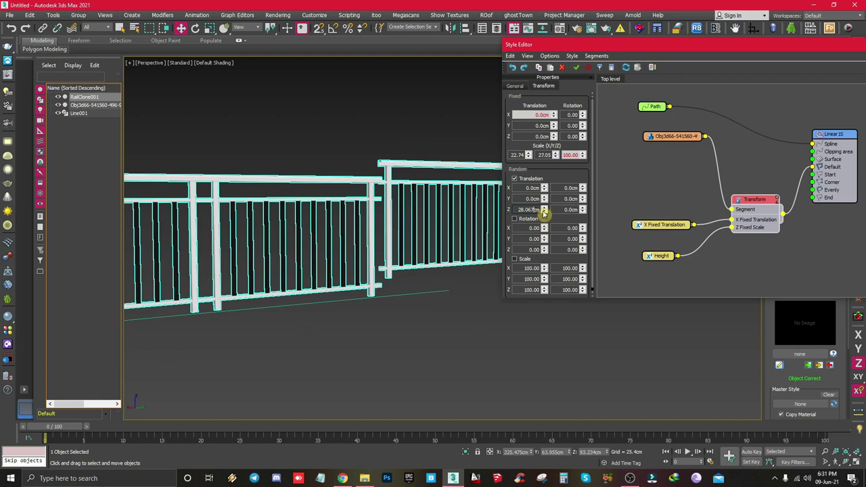
right_click(544, 210)
Step: Close the Style Editor, move the RailClone railing up about 17.9 cm along Z, and deselect it
middle_drag(249, 339, 599, 316)
scroll(293, 336, down, 4)
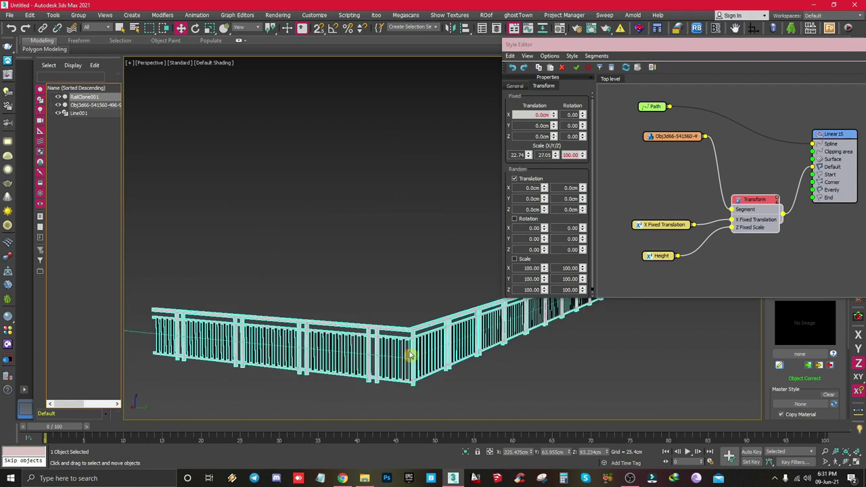
drag(800, 48, 217, 102)
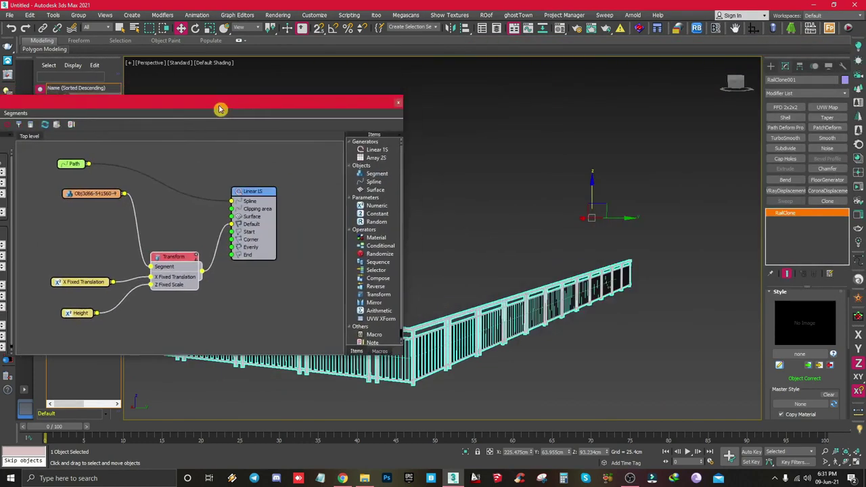
click(397, 108)
alt+middle_drag(591, 195, 595, 152)
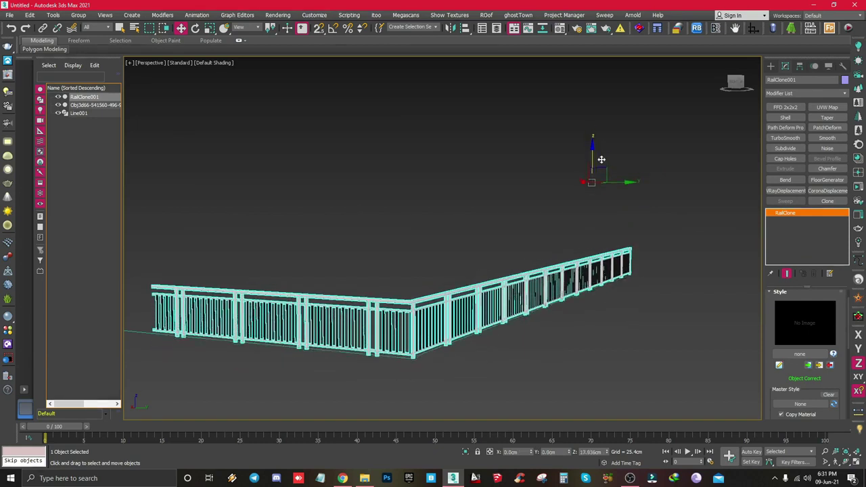
click(577, 360)
mouse_move(577, 360)
alt+middle_down()
mouse_move(507, 359)
mouse_move(508, 350)
mouse_move(599, 352)
mouse_move(550, 369)
mouse_move(569, 360)
alt+middle_up()
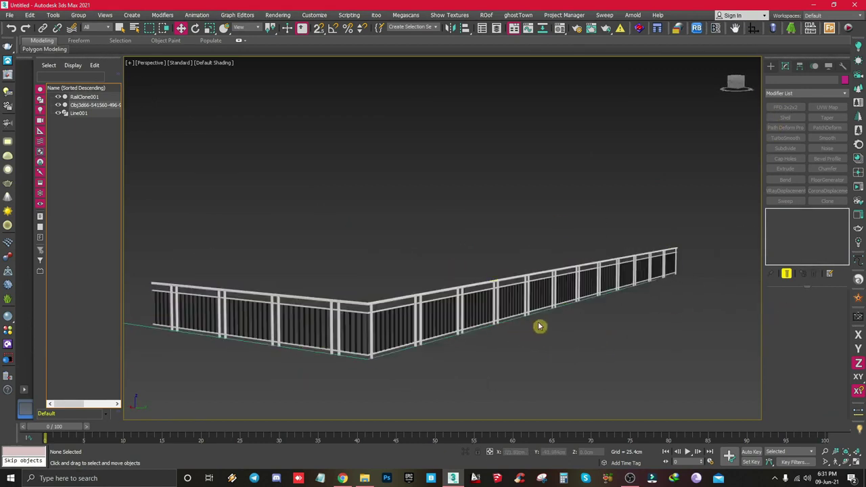
alt+middle_drag(539, 327, 582, 304)
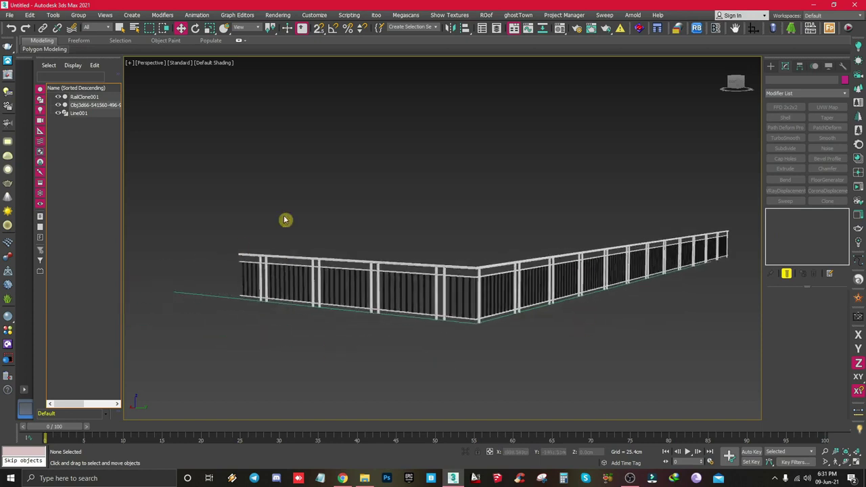
Step: Select the path line and the railing in turn to check how the railing sits relative to its path
click(525, 279)
alt+middle_drag(607, 270, 270, 372)
click(203, 285)
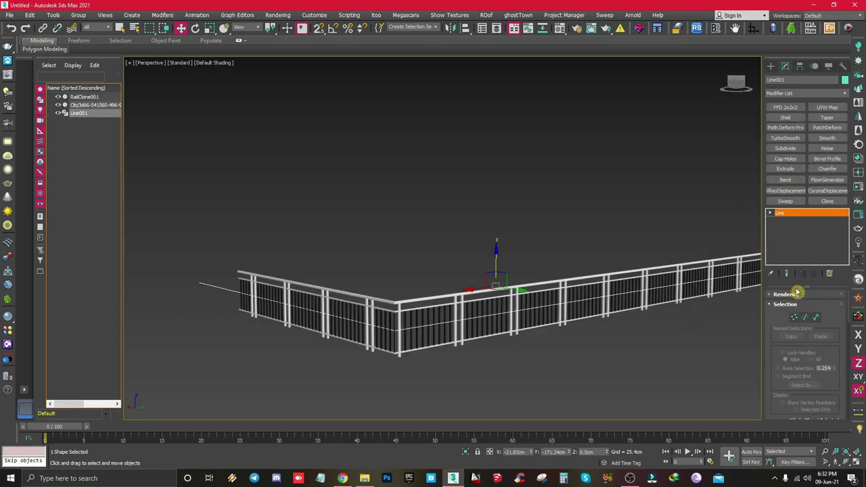
click(622, 273)
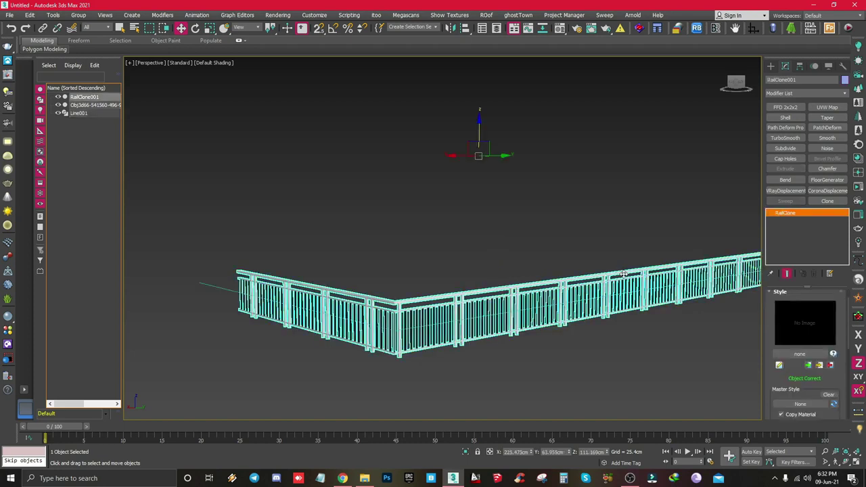
click(655, 338)
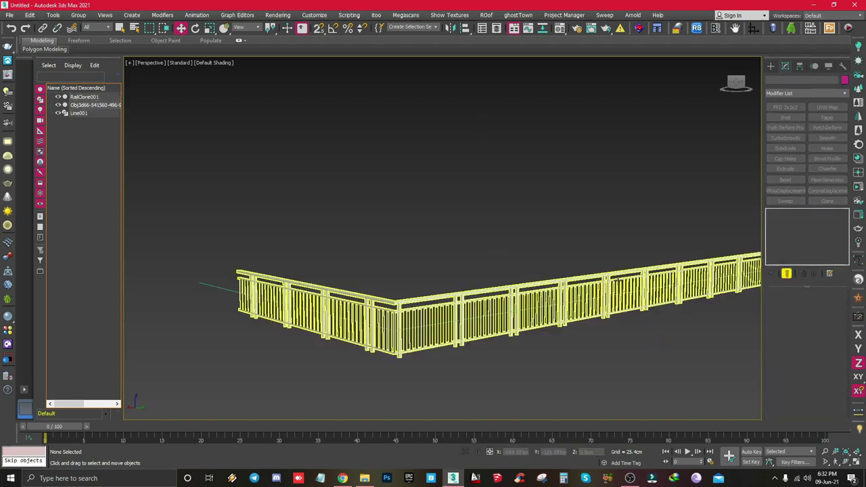
Step: Reopen the railing's Style Editor and set the Transform operator's Z fixed translation to about 17.88 cm
click(609, 285)
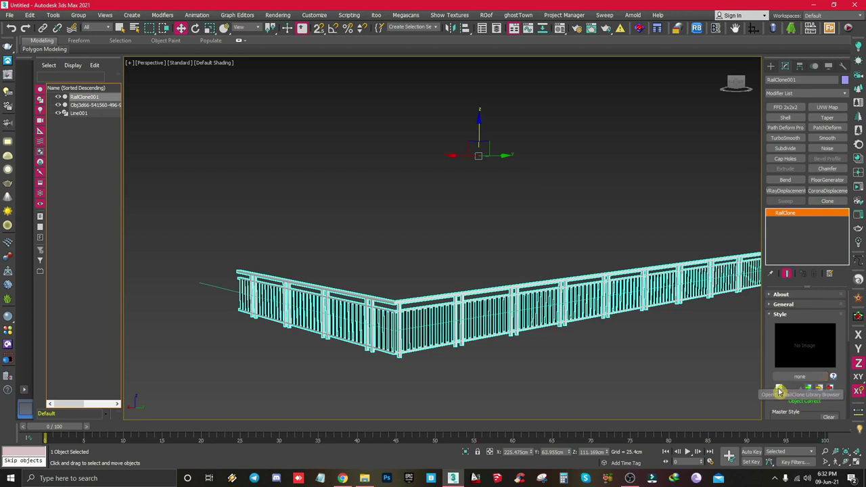
click(780, 391)
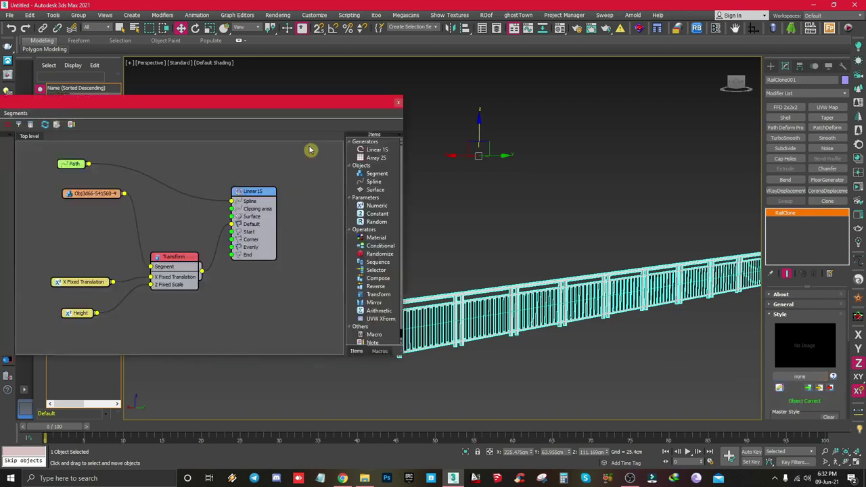
drag(276, 105, 408, 86)
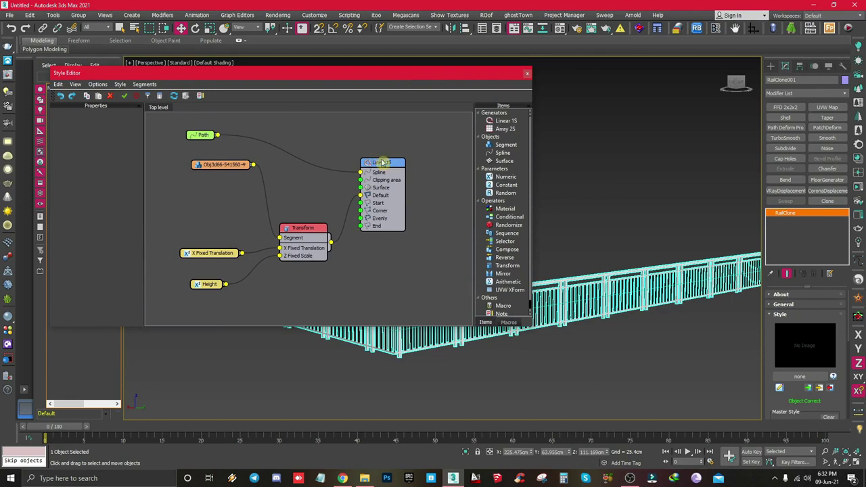
click(321, 230)
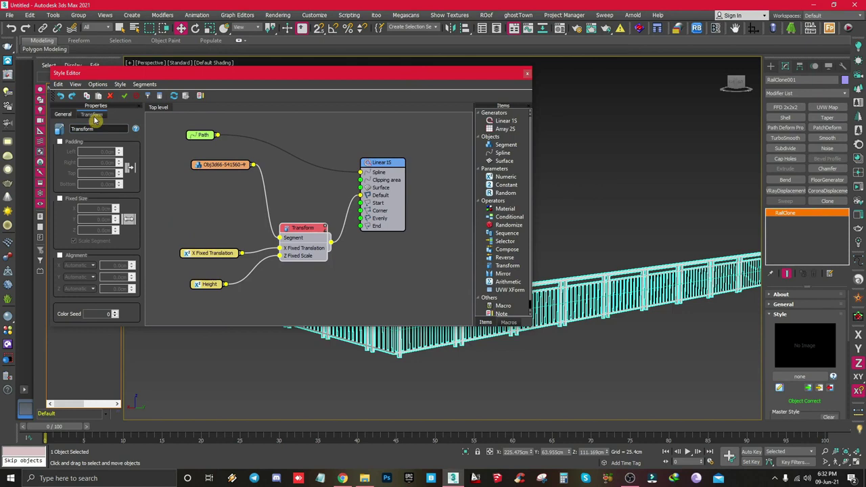
click(93, 114)
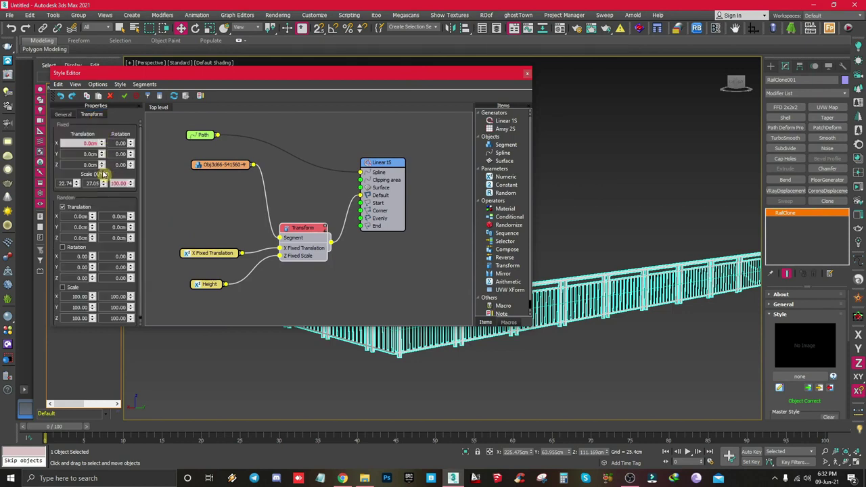
drag(101, 166, 142, 332)
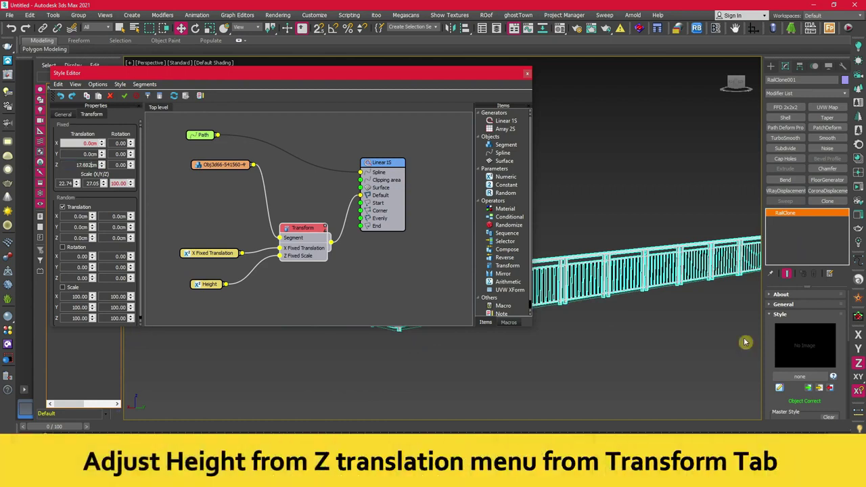
scroll(640, 289, up, 5)
scroll(640, 290, down, 3)
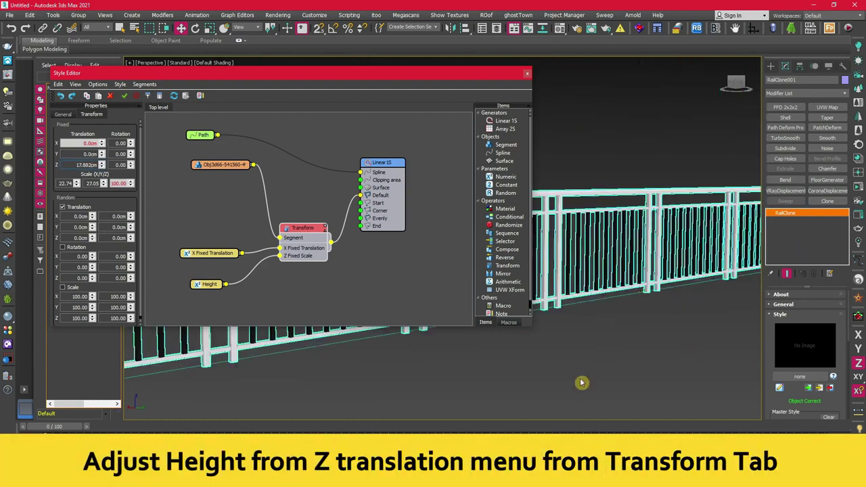
Step: Fine-tune the Transform operator's Z fixed translation to about 17.70 cm and close the Style Editor
drag(282, 74, 662, 73)
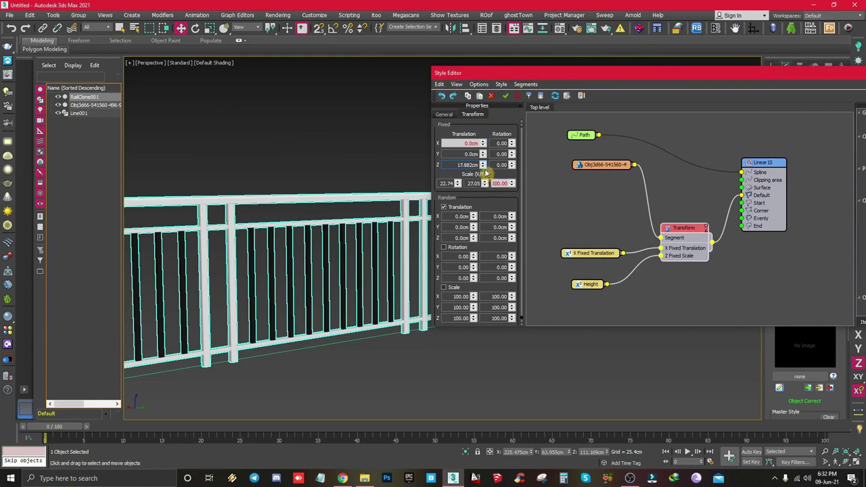
mouse_move(485, 171)
mouse_down()
mouse_move(485, 191)
mouse_move(485, 167)
mouse_move(488, 173)
mouse_up()
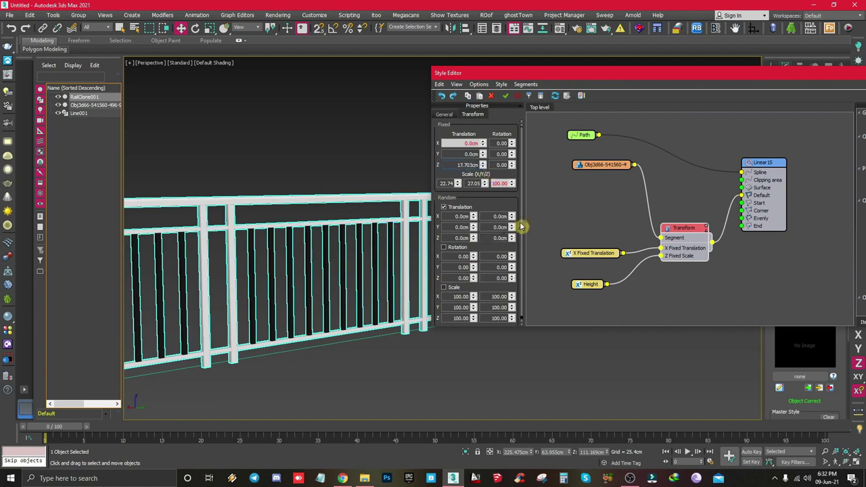
mouse_move(314, 345)
alt+middle_down()
mouse_move(476, 343)
mouse_move(422, 361)
mouse_move(326, 337)
alt+middle_up()
scroll(422, 361, down, 3)
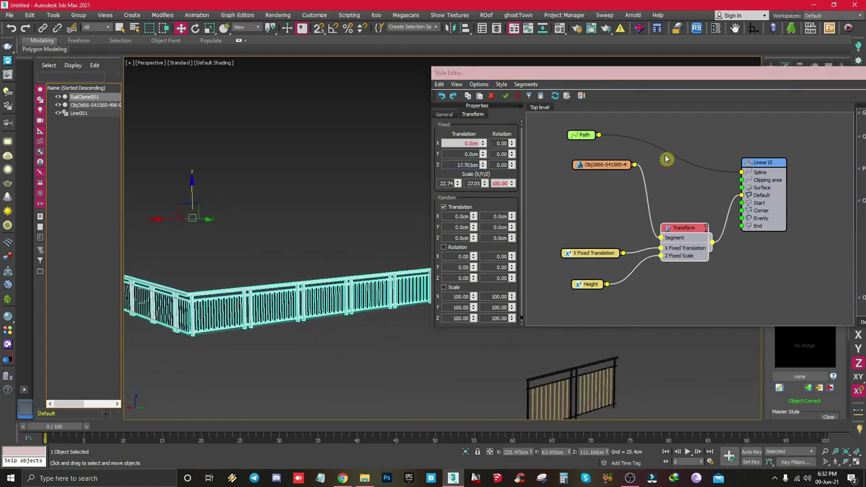
drag(716, 82, 636, 89)
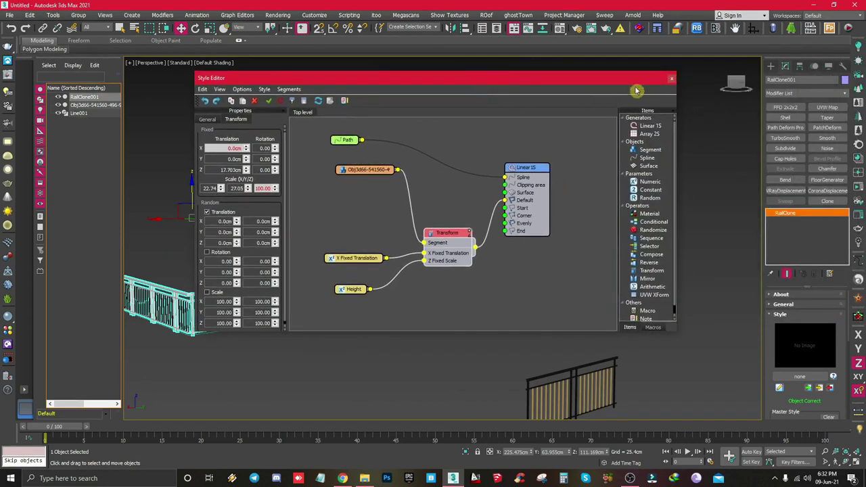
click(672, 79)
Step: Select the path line and insert a new vertex midway along its long stretch with Refine at vertex level
mouse_move(478, 341)
alt+middle_down()
mouse_move(514, 324)
mouse_move(534, 355)
mouse_move(467, 332)
alt+middle_up()
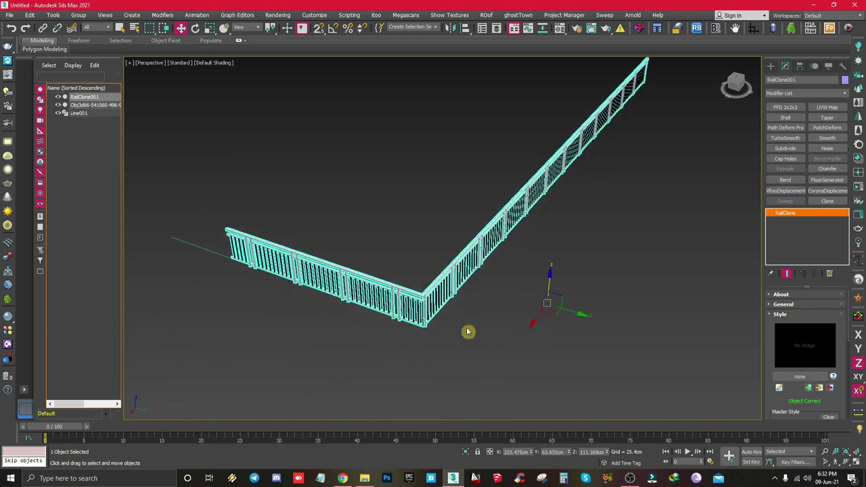
drag(172, 250, 215, 184)
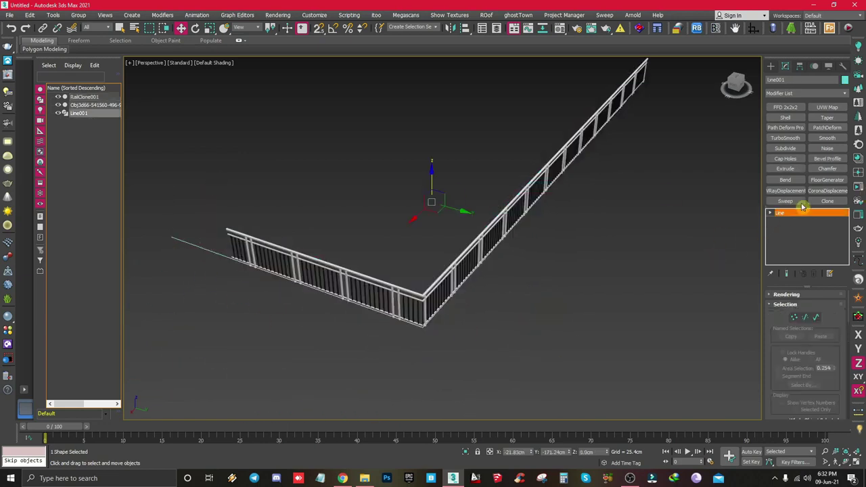
click(796, 317)
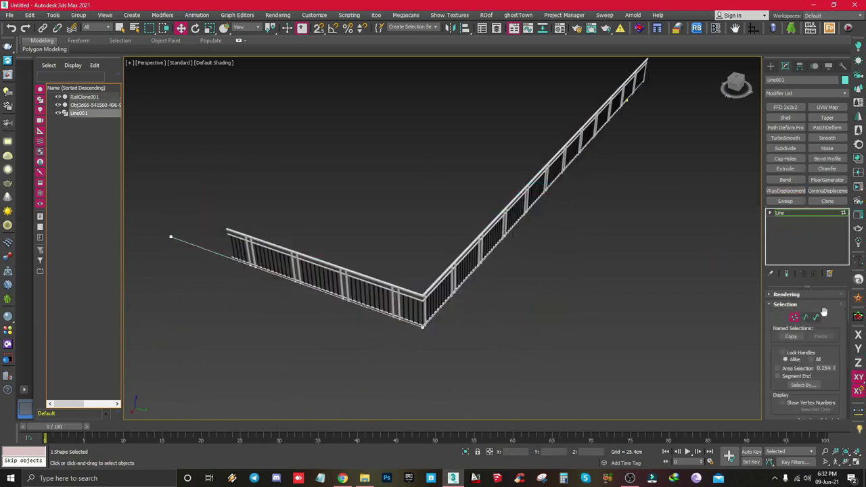
scroll(827, 317, down, 1)
scroll(826, 317, down, 10)
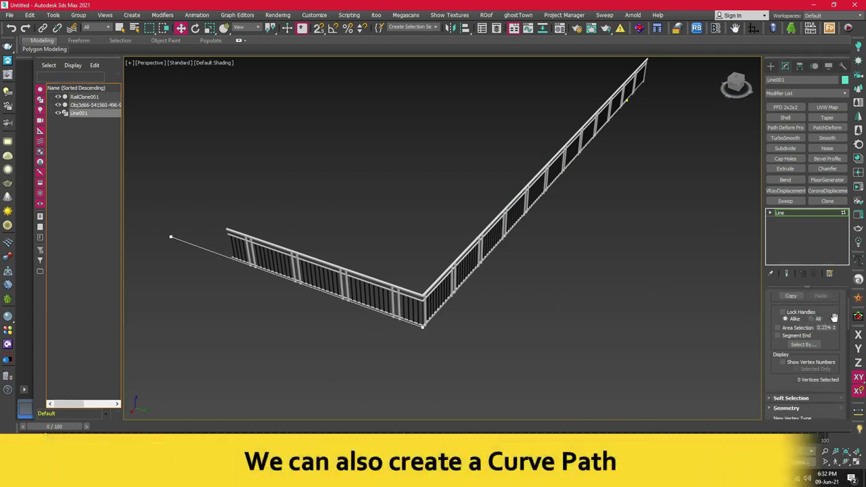
scroll(835, 334, down, 10)
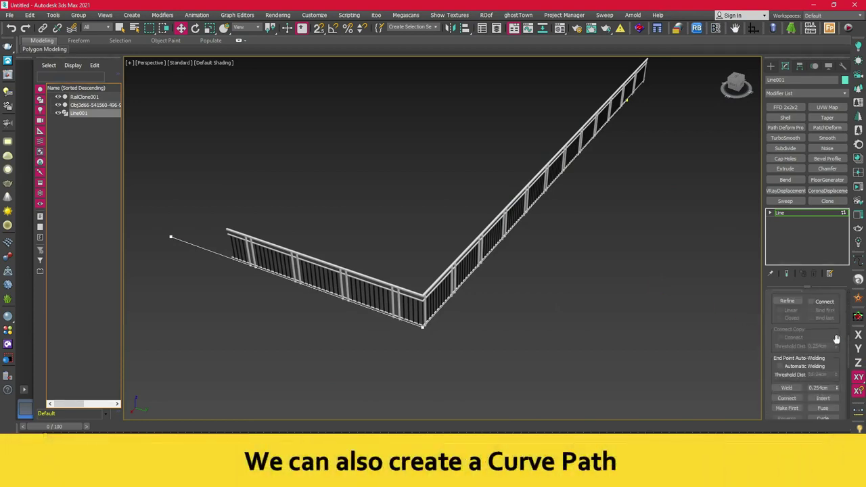
scroll(837, 341, down, 10)
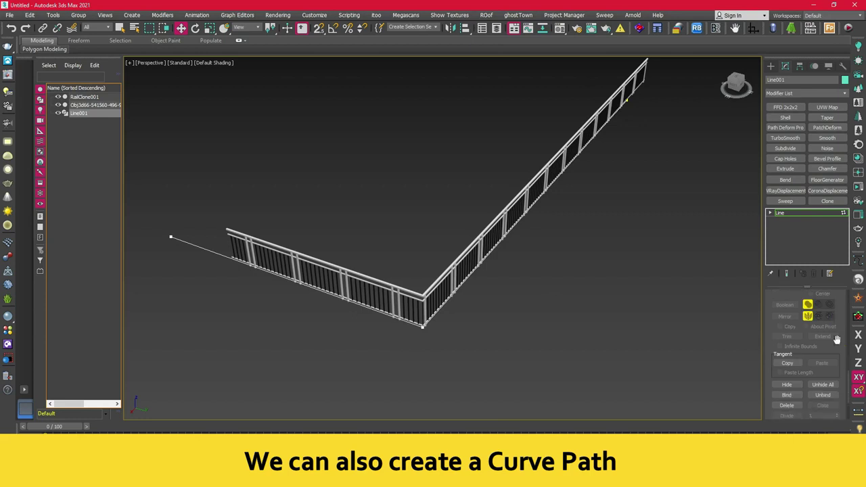
scroll(834, 362, up, 6)
scroll(834, 364, up, 8)
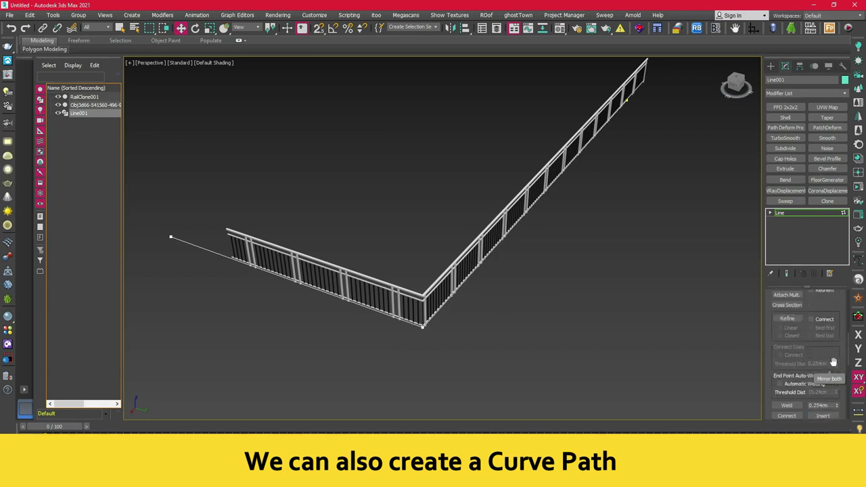
click(787, 318)
alt+middle_drag(619, 281, 550, 289)
scroll(493, 250, up, 5)
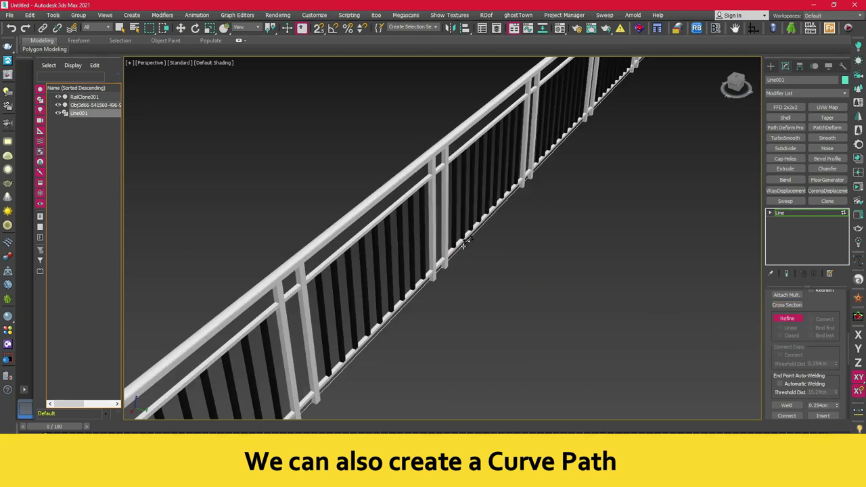
scroll(462, 246, up, 2)
scroll(484, 266, down, 6)
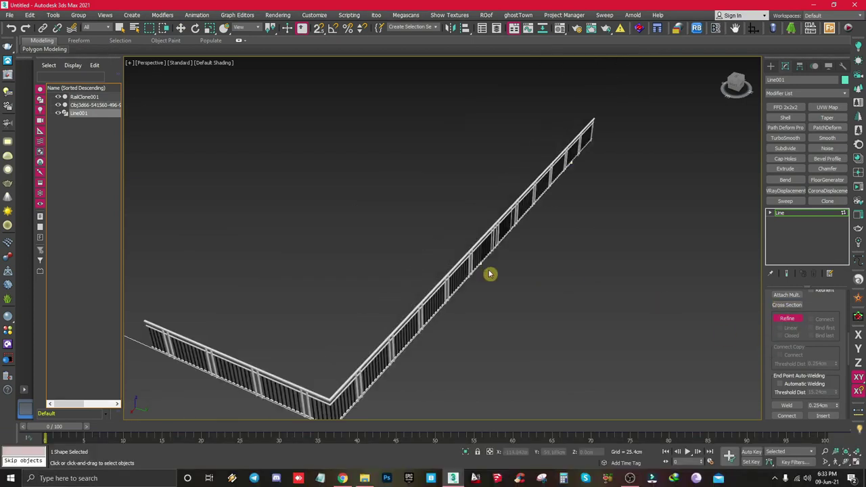
right_click(492, 273)
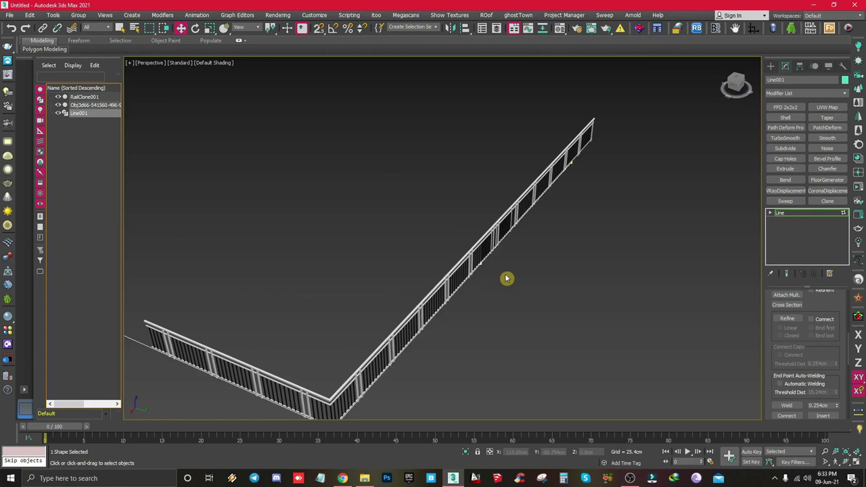
Step: Select the newly inserted path vertex and move it along Y to bend the long stretch of the railing
drag(507, 286, 444, 223)
drag(505, 270, 445, 221)
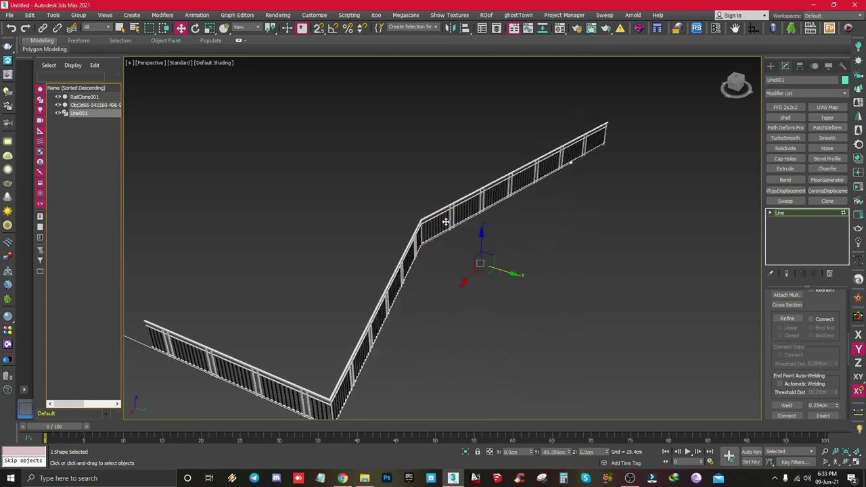
alt+middle_drag(550, 284, 496, 276)
drag(407, 246, 476, 358)
alt+middle_drag(476, 358, 541, 271)
drag(523, 259, 622, 303)
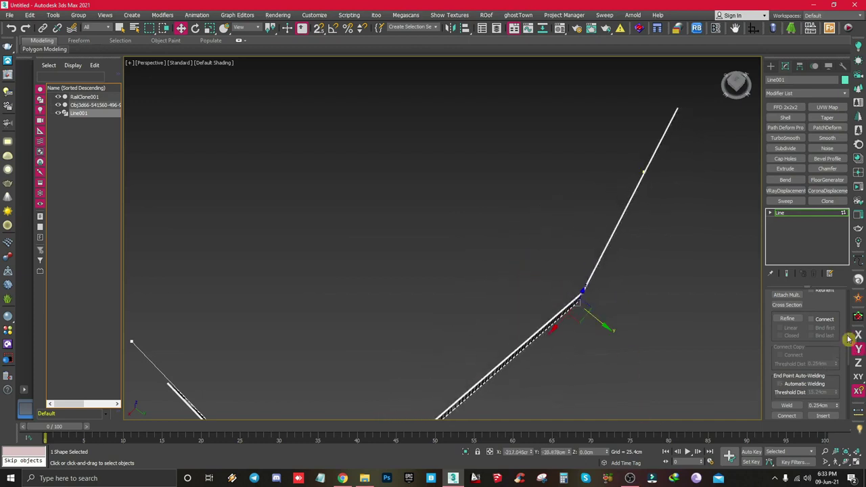
Step: Fillet the moved path vertex by about 44 cm to turn the sharp bend into a curve
scroll(848, 339, up, 4)
scroll(833, 371, down, 6)
scroll(832, 373, down, 1)
click(837, 383)
scroll(839, 398, down, 5)
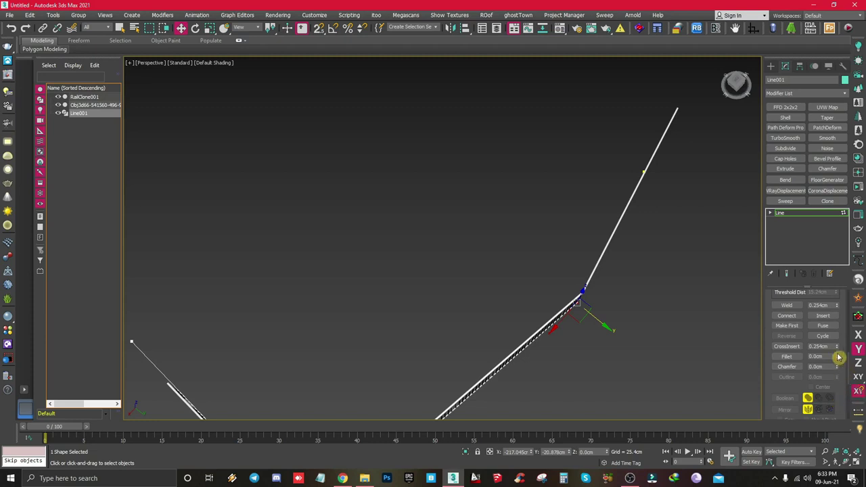
drag(837, 356, 836, 347)
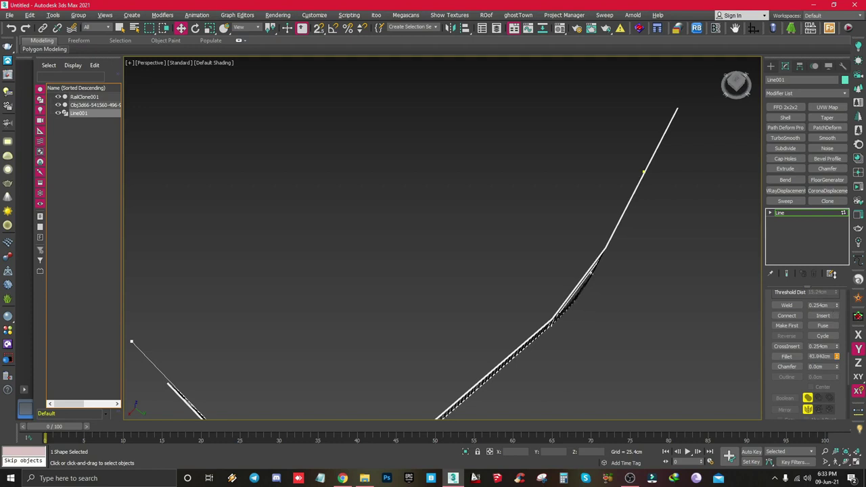
drag(835, 290, 835, 290)
Step: Leave vertex editing, select the source railing model and apply a Subdivide modifier to it
alt+middle_drag(752, 312, 682, 358)
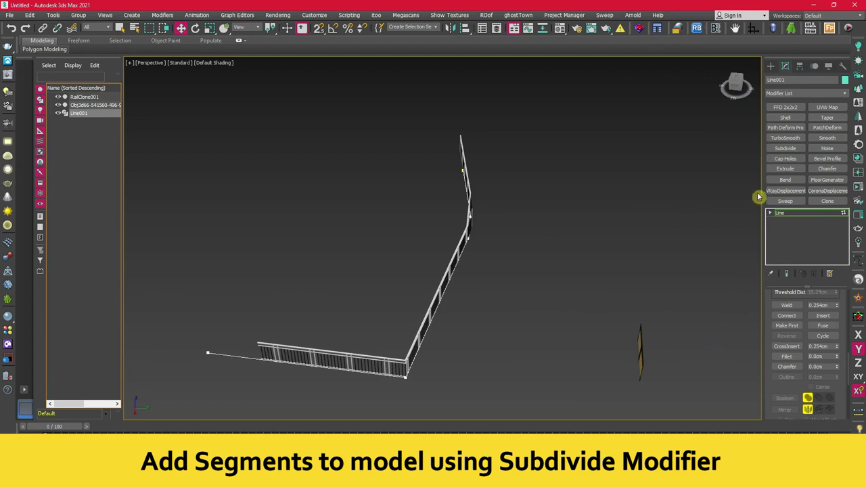
click(773, 67)
click(641, 359)
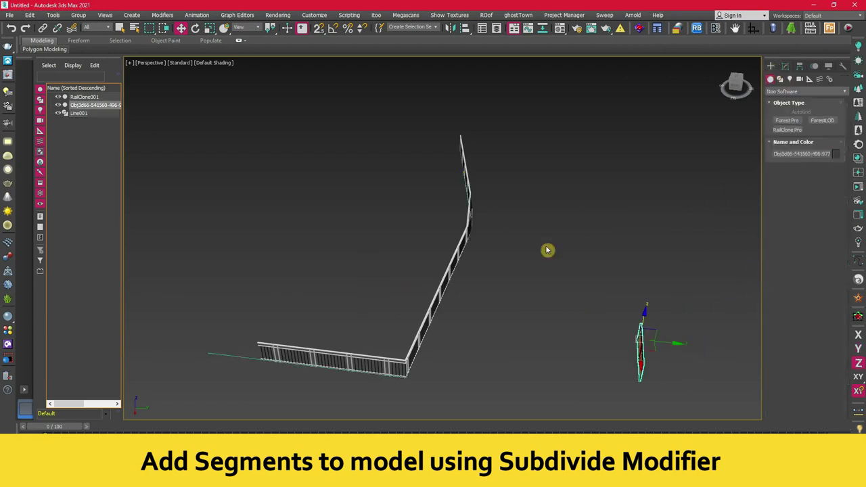
click(784, 68)
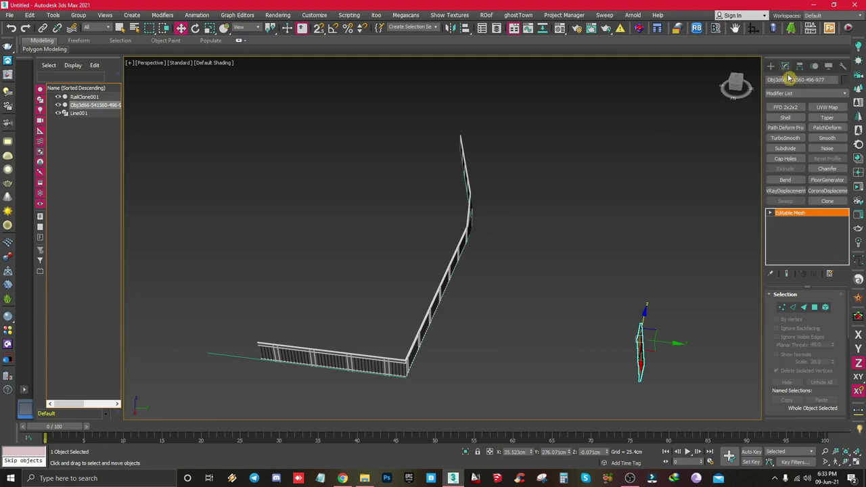
click(784, 148)
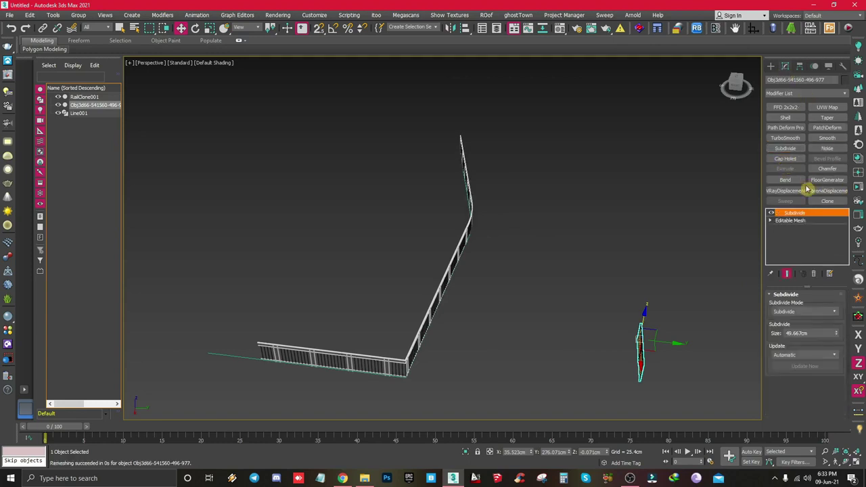
Step: Toggle the Subdivide modifier off and on to compare the curved section, and inspect the whole railing along its path
scroll(501, 269, up, 10)
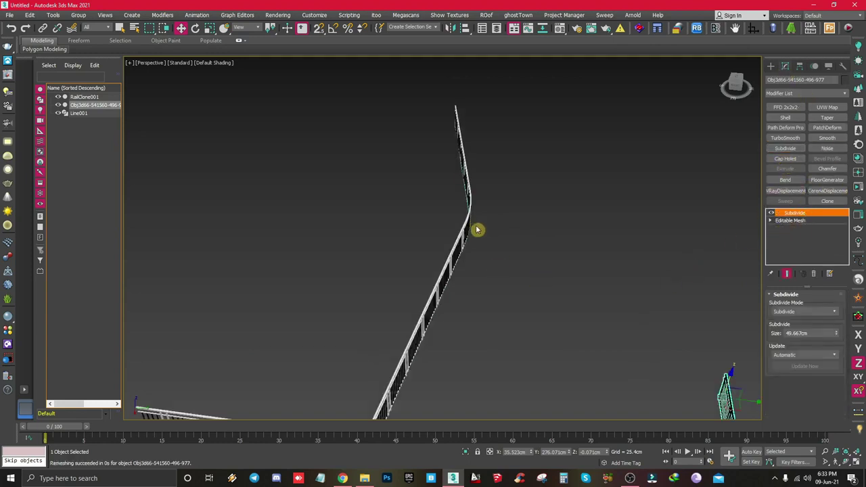
middle_drag(492, 240, 421, 261)
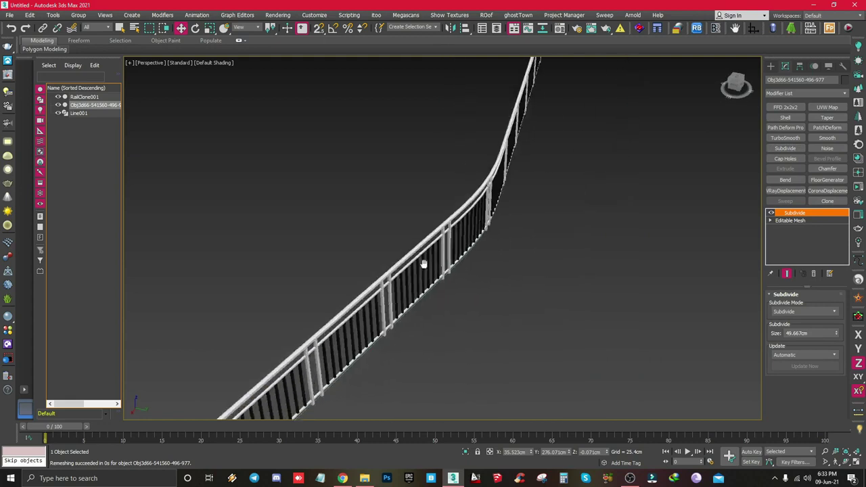
click(773, 214)
click(773, 214)
click(772, 214)
click(772, 214)
click(772, 213)
click(772, 214)
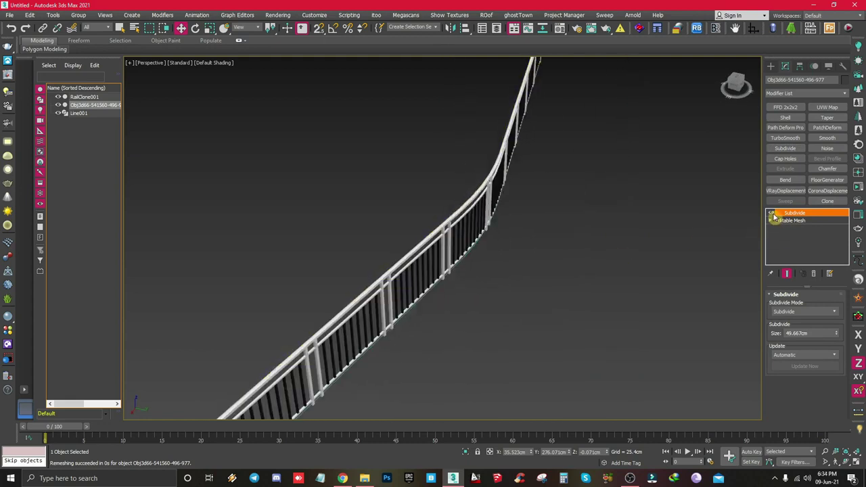
alt+middle_drag(668, 222, 313, 315)
scroll(583, 320, up, 5)
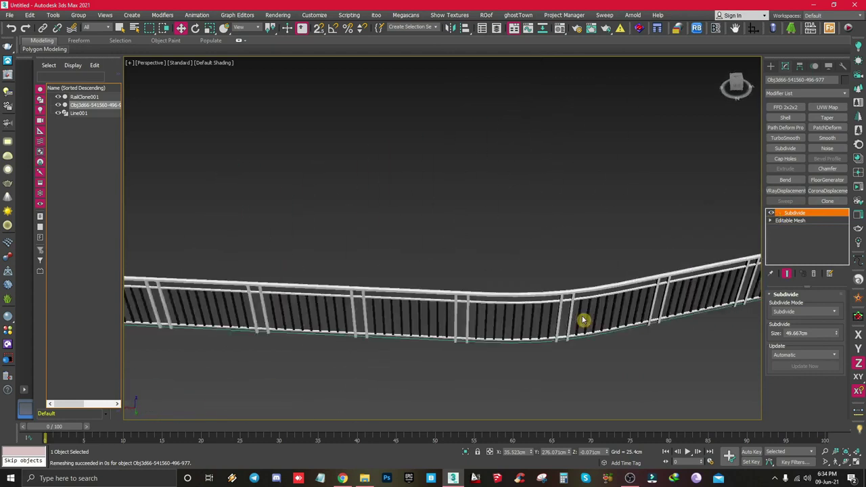
scroll(584, 320, down, 6)
alt+middle_drag(582, 321, 657, 251)
alt+middle_drag(479, 298, 539, 379)
Step: Delete the source railing model from the scene and select the path line
click(772, 68)
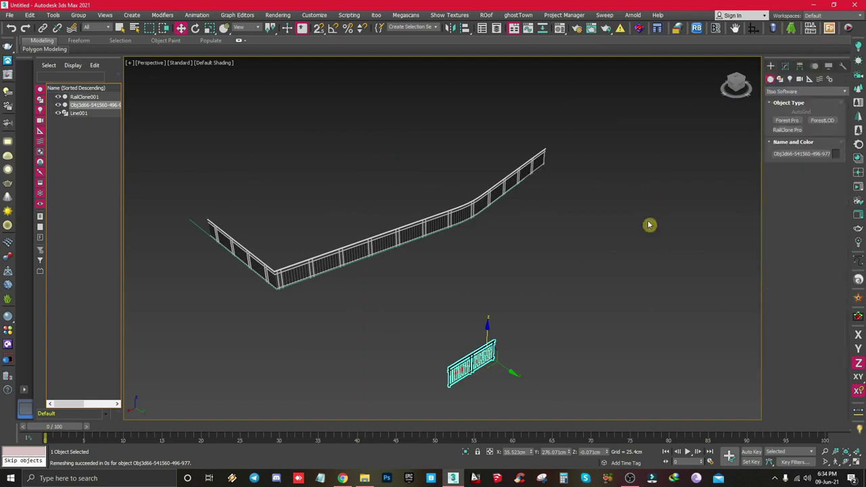
middle_drag(645, 229, 694, 199)
drag(607, 381, 435, 257)
key(Delete)
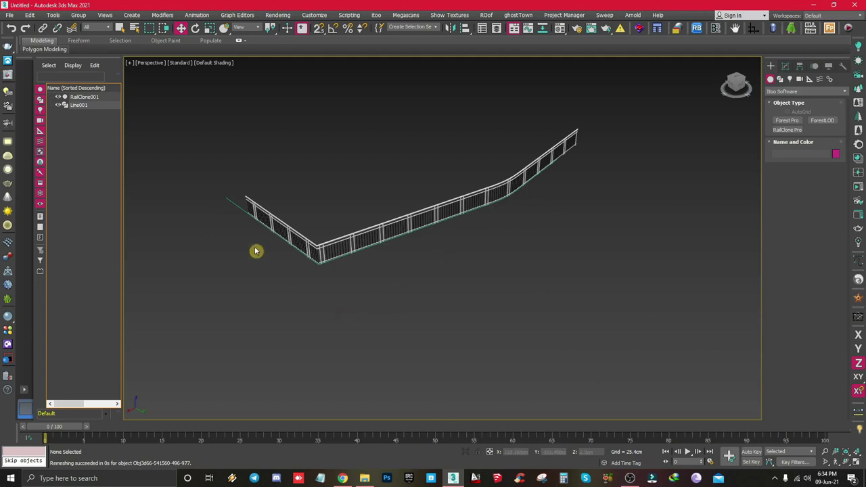
click(231, 201)
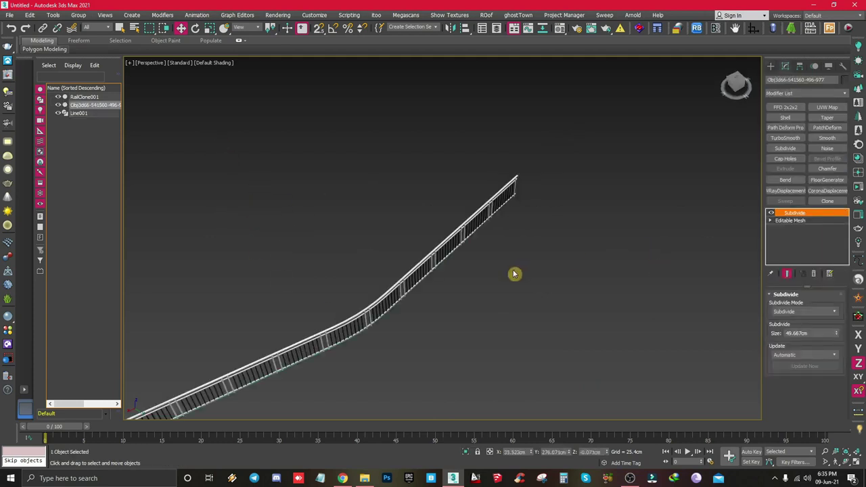
Step: Restrict the selection filter to Shapes and select the path line at vertex level
click(411, 276)
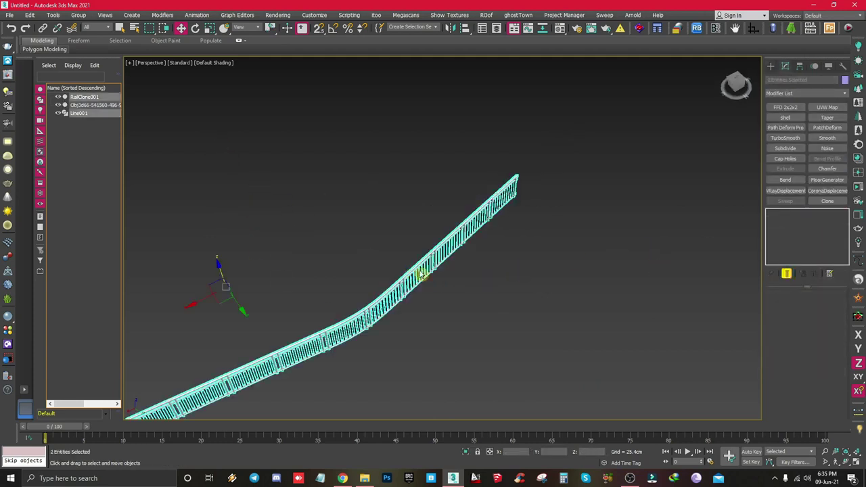
click(427, 285)
click(422, 283)
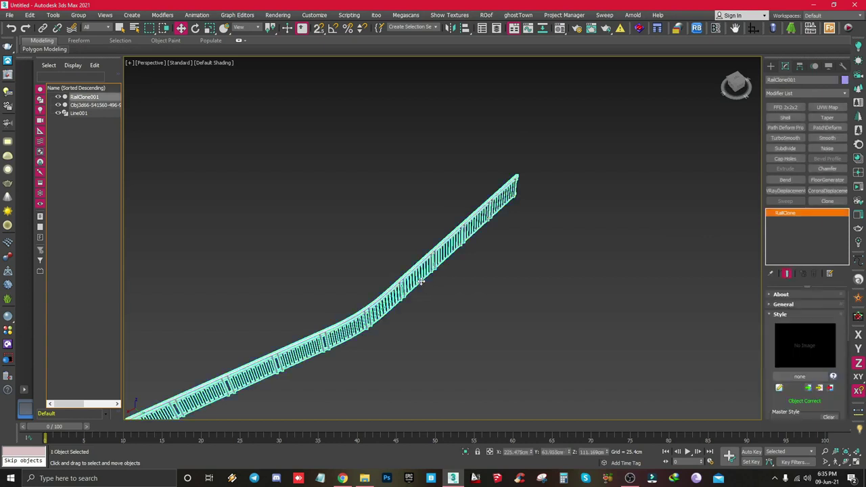
click(88, 27)
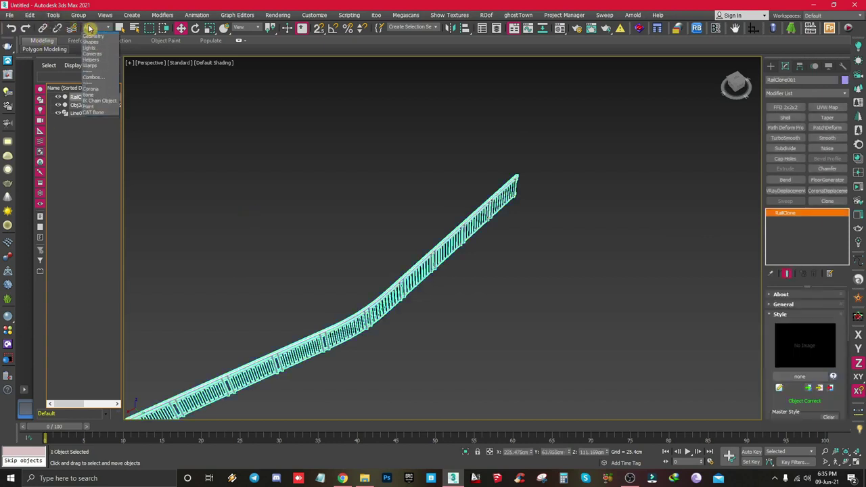
click(95, 47)
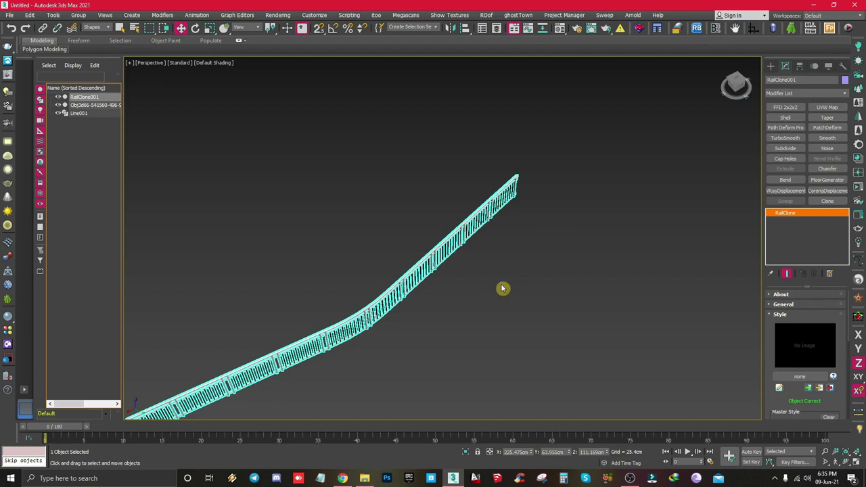
click(496, 303)
drag(474, 321, 327, 248)
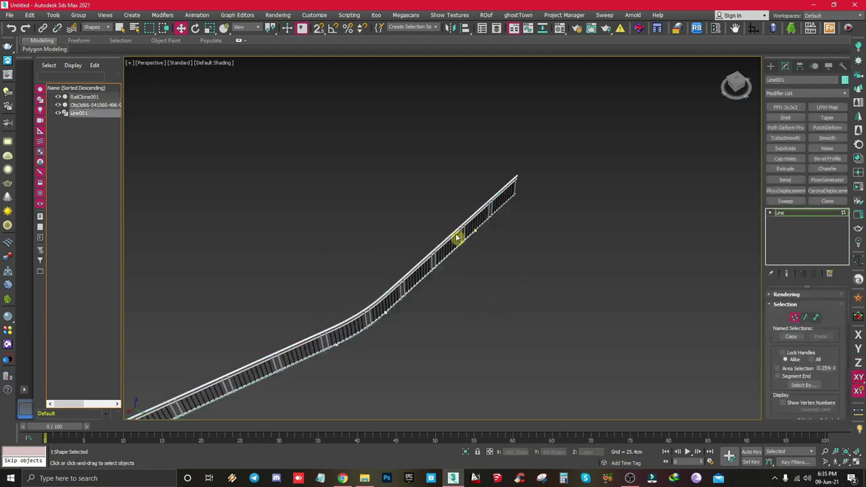
Step: Delete the path's far end vertex and the curve vertices so that only one straight segment is left
drag(642, 309, 440, 168)
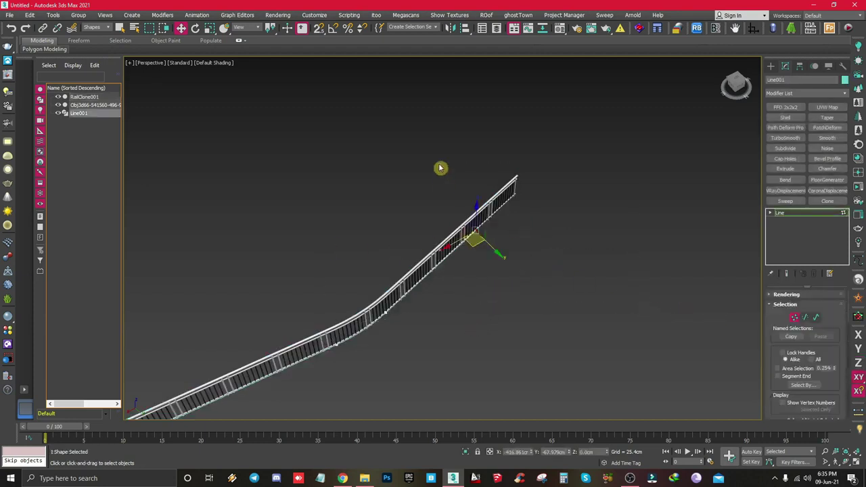
key(Delete)
drag(478, 345, 305, 150)
key(Delete)
middle_drag(369, 318, 507, 254)
drag(610, 341, 413, 171)
key(Delete)
middle_drag(411, 161, 548, 77)
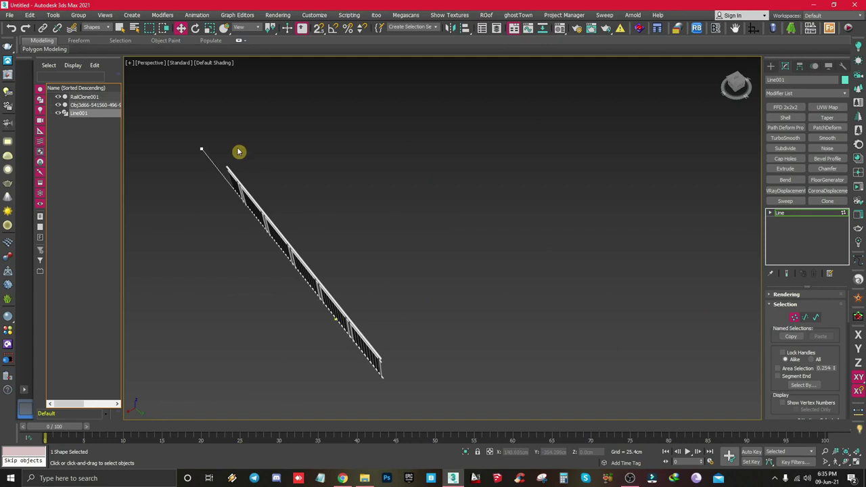
Step: Shorten the path by moving its free end vertex about 250 cm along Y, and leave vertex editing
drag(197, 133, 215, 164)
alt+middle_drag(214, 164, 259, 149)
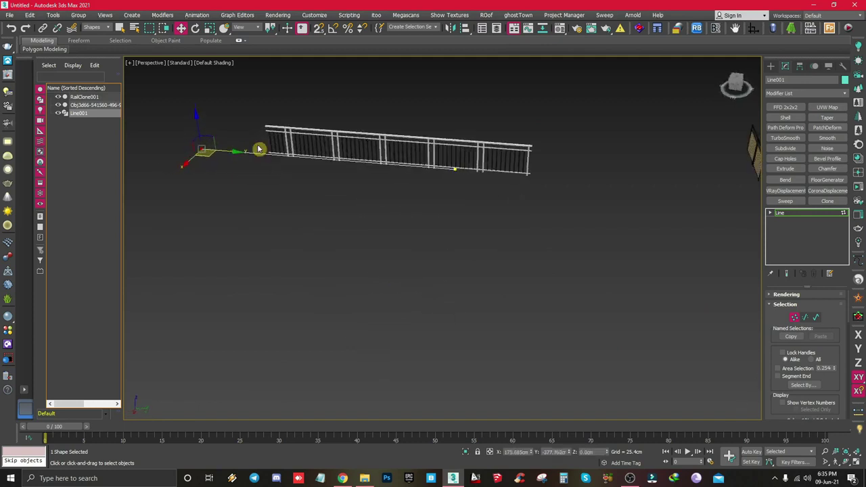
drag(236, 153, 440, 173)
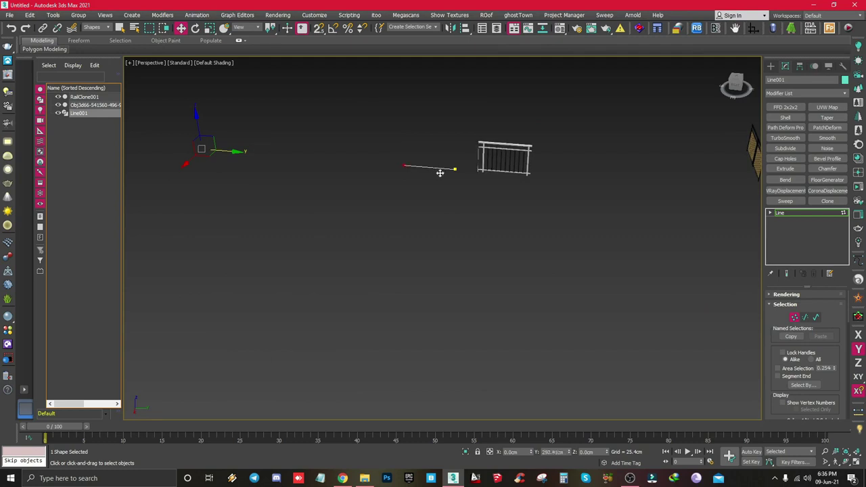
click(795, 317)
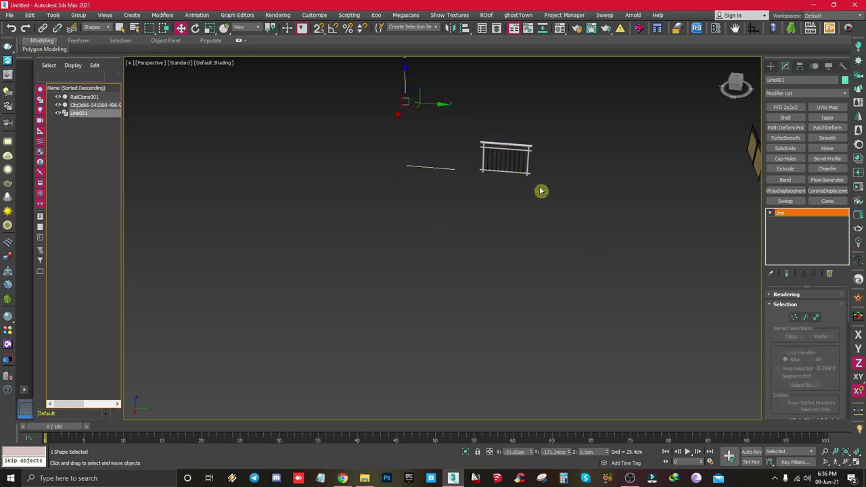
Step: Set the selection filter back to All and delete the leftover imported model standing apart from the railing and its path line
click(500, 112)
middle_drag(522, 176, 467, 185)
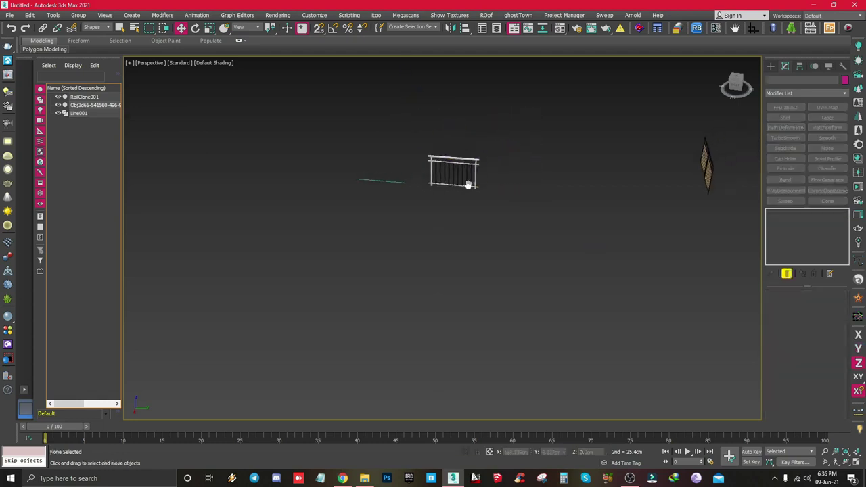
click(93, 28)
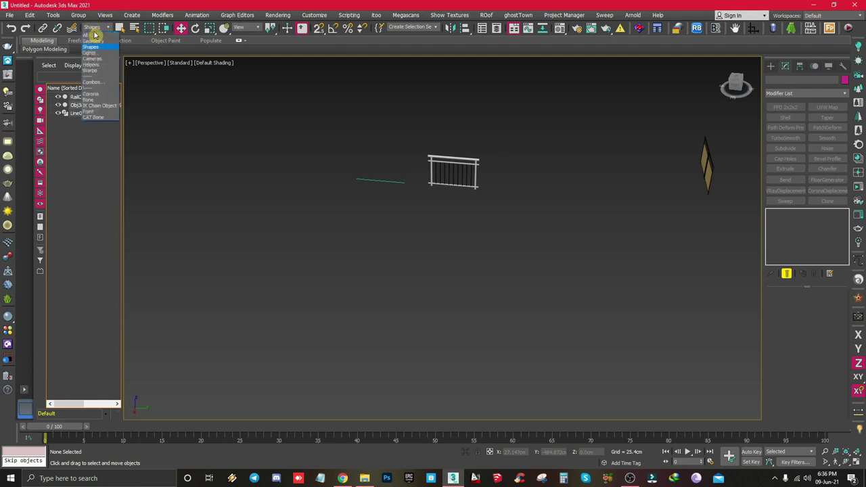
click(96, 35)
drag(717, 222, 682, 133)
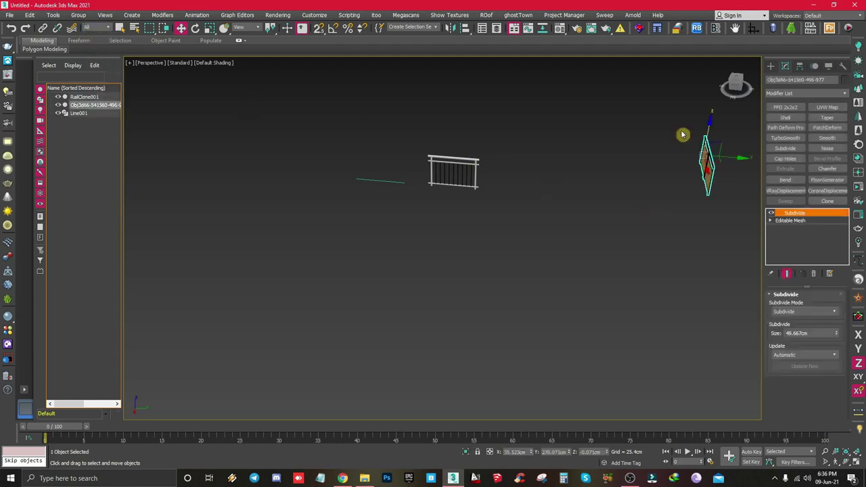
key(Delete)
drag(629, 228, 286, 79)
key(z)
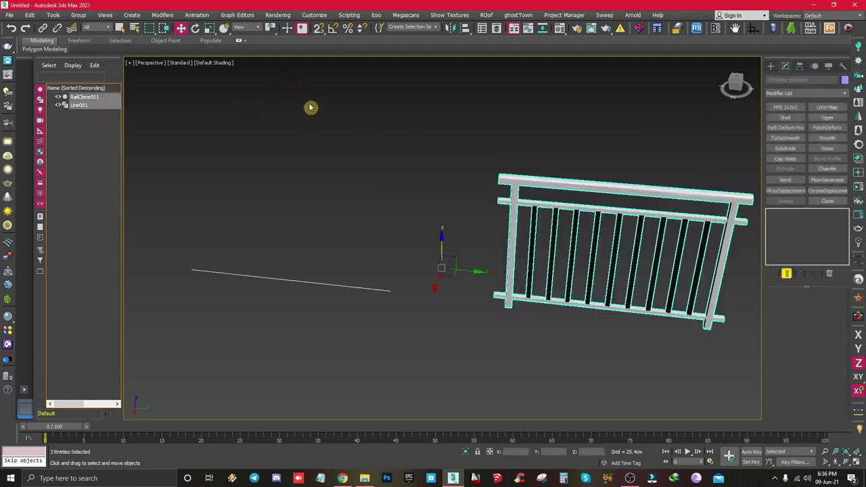
alt+middle_drag(315, 125, 327, 108)
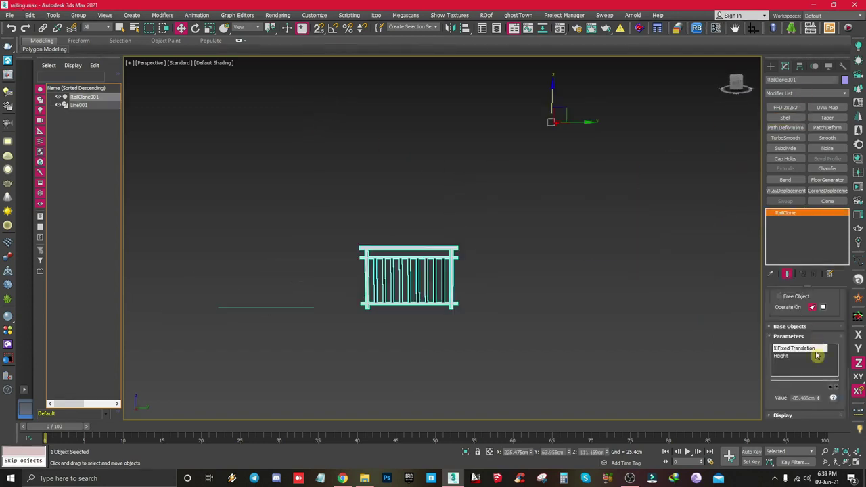
Step: Set the RailClone railing's X Fixed Translation parameter to 0 cm to align it with its path line
click(464, 311)
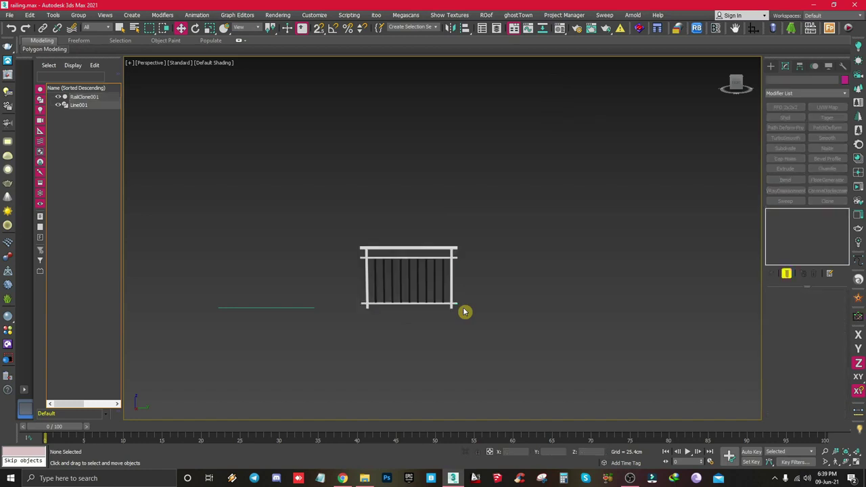
middle_drag(464, 312, 492, 314)
drag(450, 205, 450, 206)
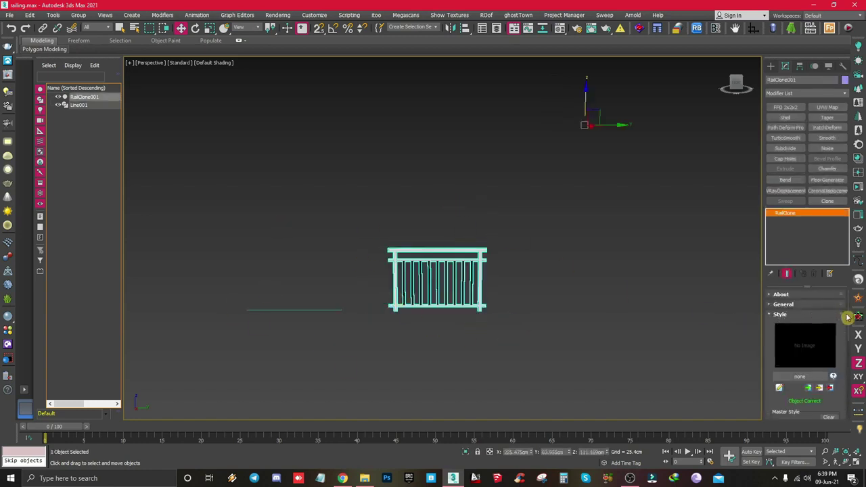
scroll(848, 317, down, 6)
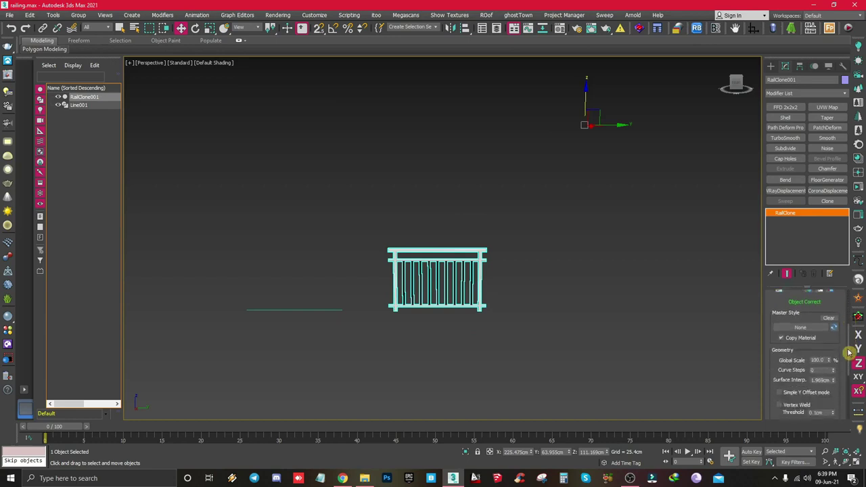
scroll(851, 371, down, 3)
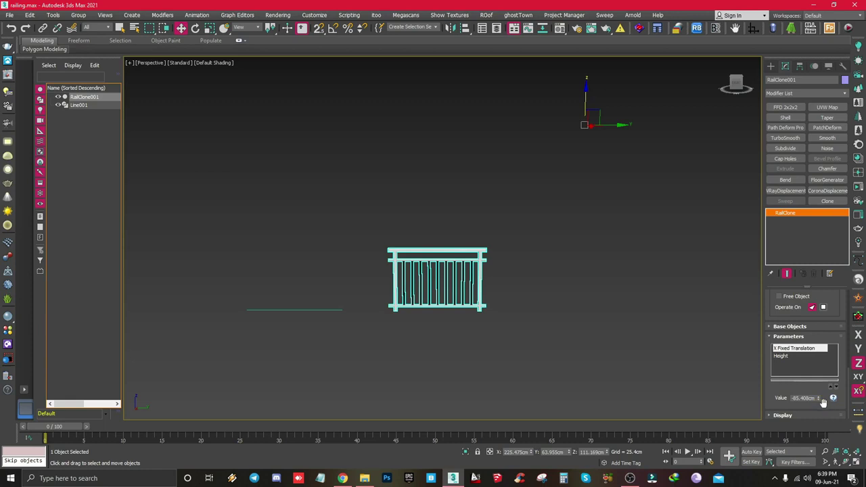
drag(820, 401, 807, 355)
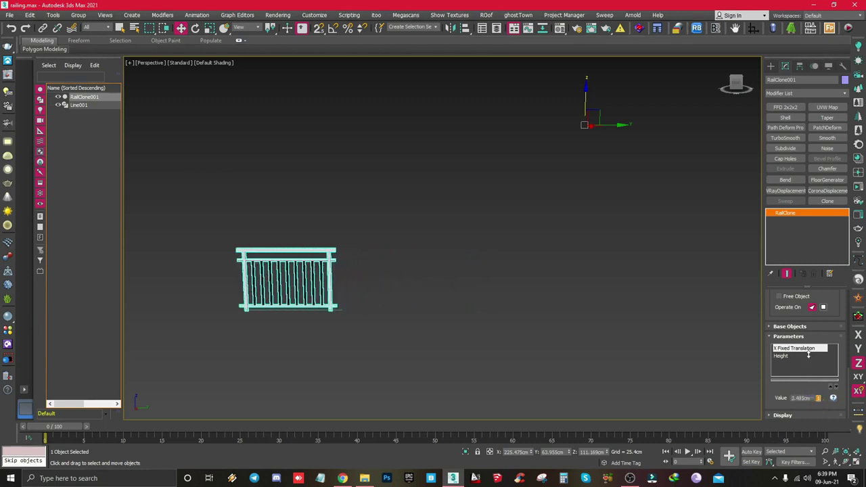
right_click(820, 401)
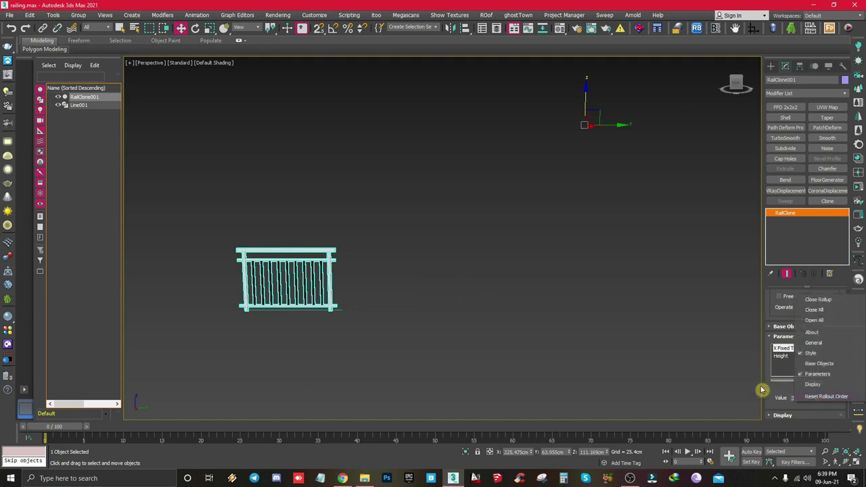
click(739, 382)
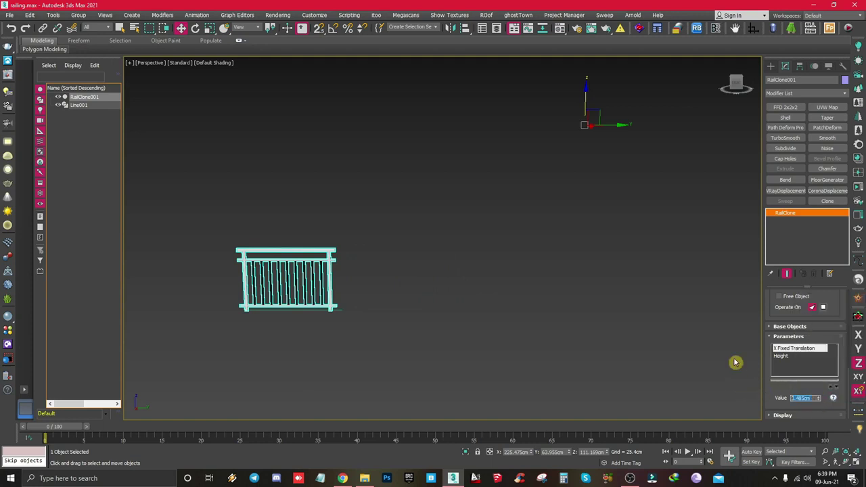
text(0)
key(Return)
middle_drag(412, 339, 509, 343)
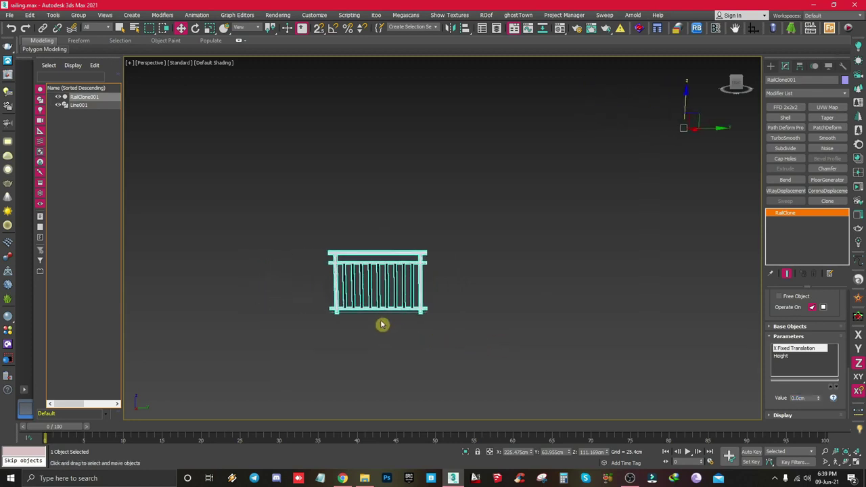
Step: Save the scene under the name railing in the railclone railing folder, replacing the existing file
click(9, 16)
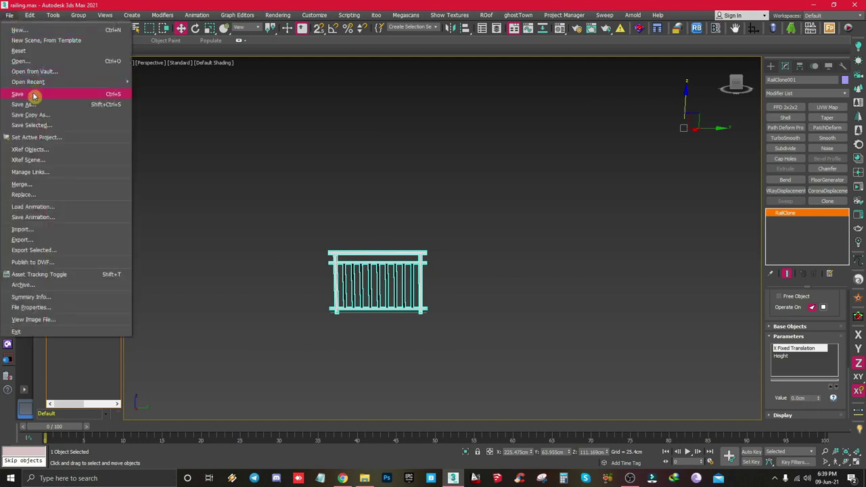
click(30, 105)
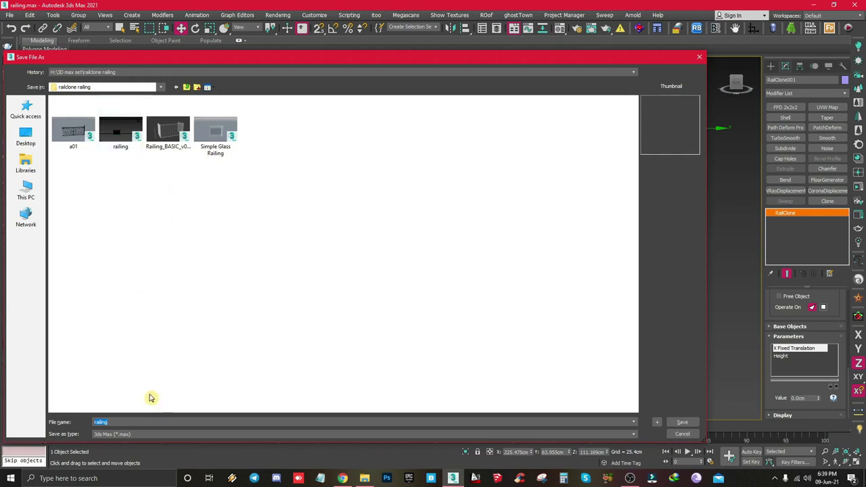
click(121, 130)
click(682, 422)
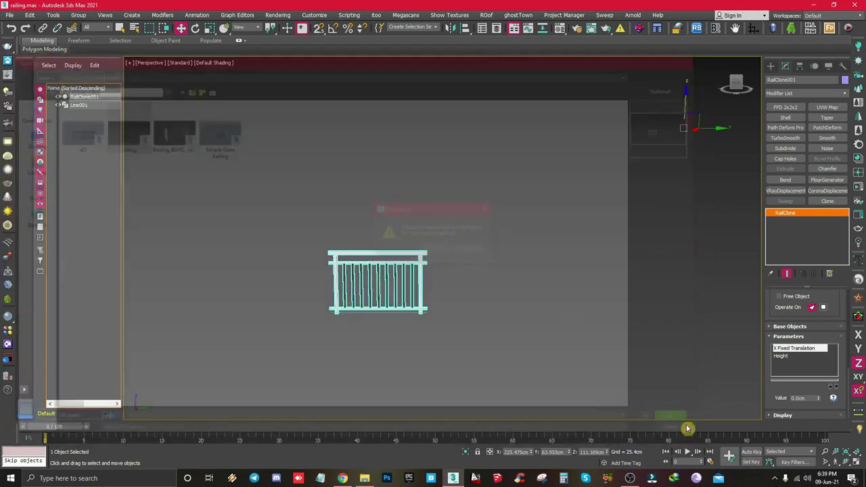
click(433, 250)
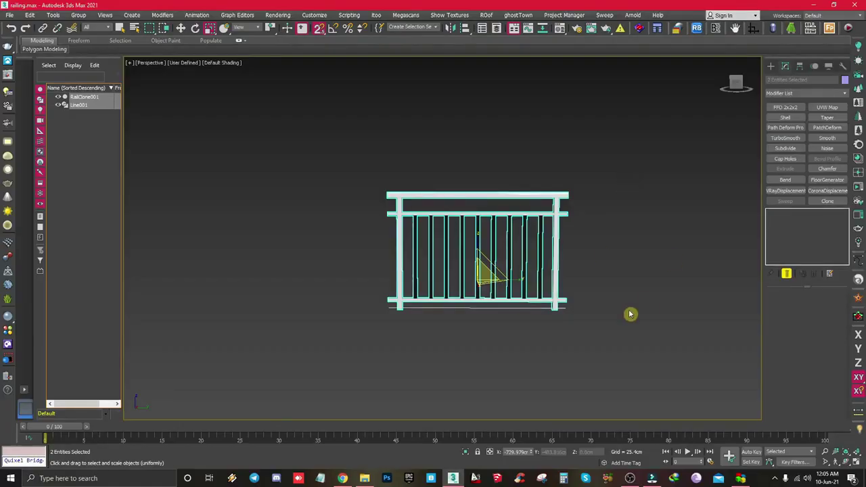
Step: Create a flat box slab about 291 × 237 cm and 20 cm high on the ground away from the railing
alt+middle_drag(477, 277, 588, 196)
scroll(565, 247, down, 5)
middle_drag(575, 283, 626, 280)
key(q)
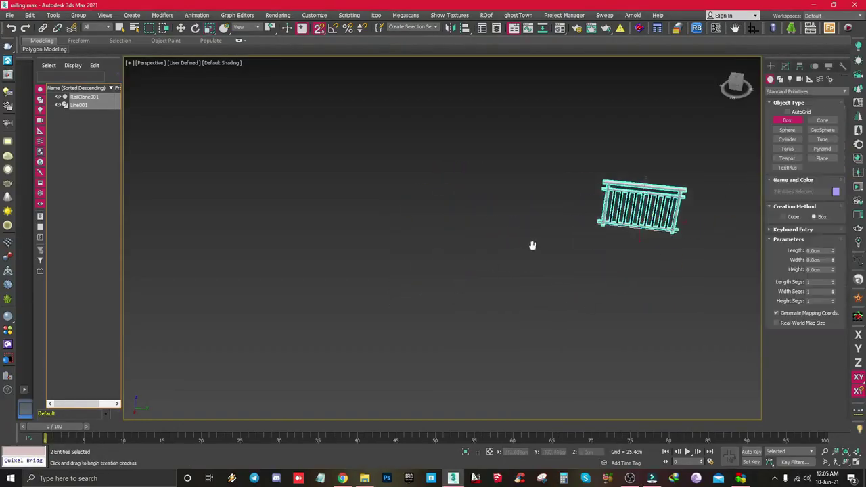
alt+middle_drag(532, 246, 295, 268)
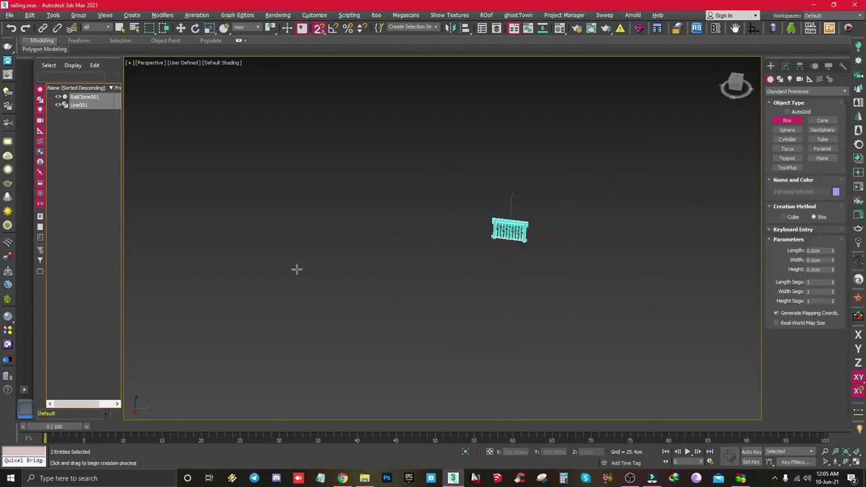
drag(296, 268, 406, 370)
click(416, 386)
Step: Draw a rectangle spline over the slab's top face corner to corner using 3D snap, and scale it slightly inward from the edges
alt+middle_drag(382, 266, 686, 215)
click(780, 78)
click(833, 128)
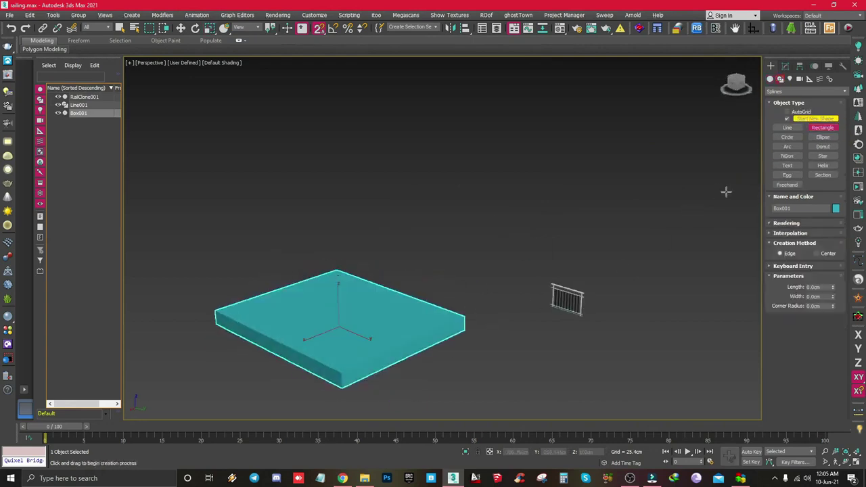
drag(341, 385, 335, 270)
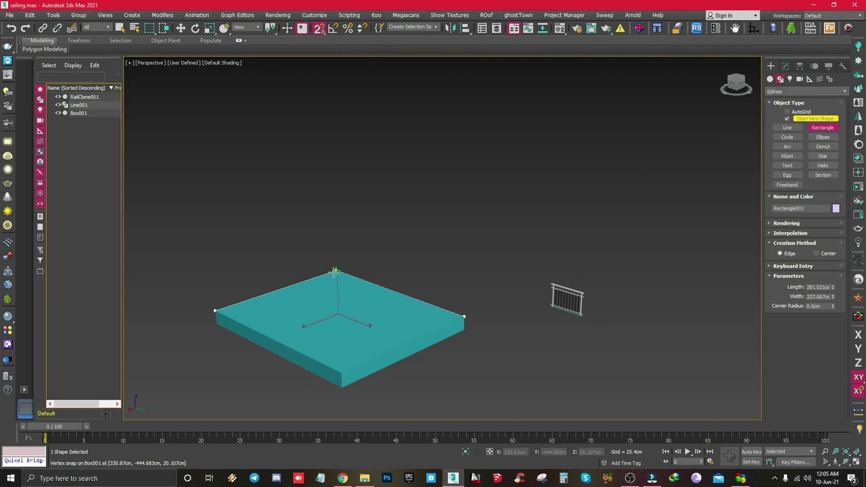
alt+middle_drag(362, 305, 511, 349)
key(ctrl+z)
click(319, 29)
click(319, 70)
drag(507, 364, 303, 291)
key(r)
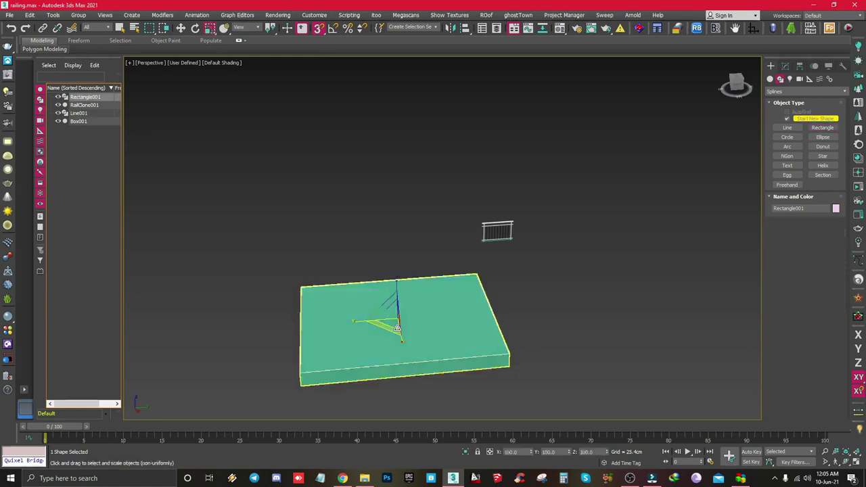
alt+middle_drag(386, 315, 355, 302)
Step: Select the RailClone railing and assign the rectangle on the slab as its path spline
drag(612, 304, 543, 165)
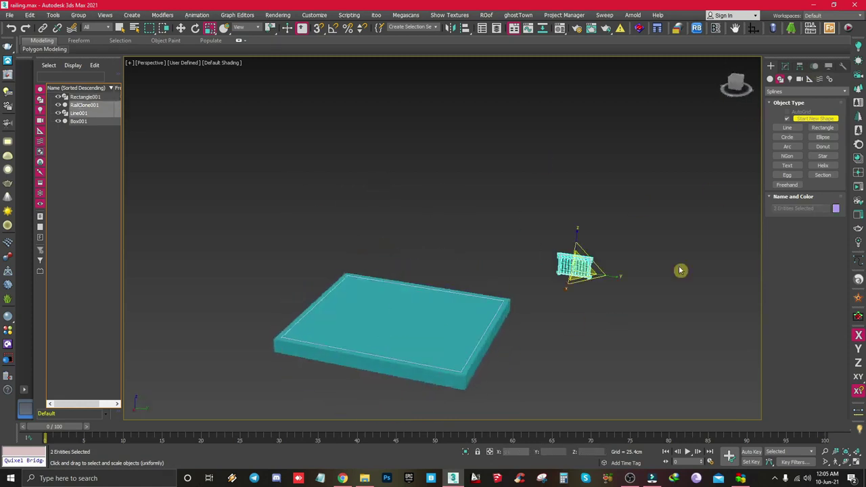
click(575, 265)
click(785, 66)
scroll(844, 343, down, 10)
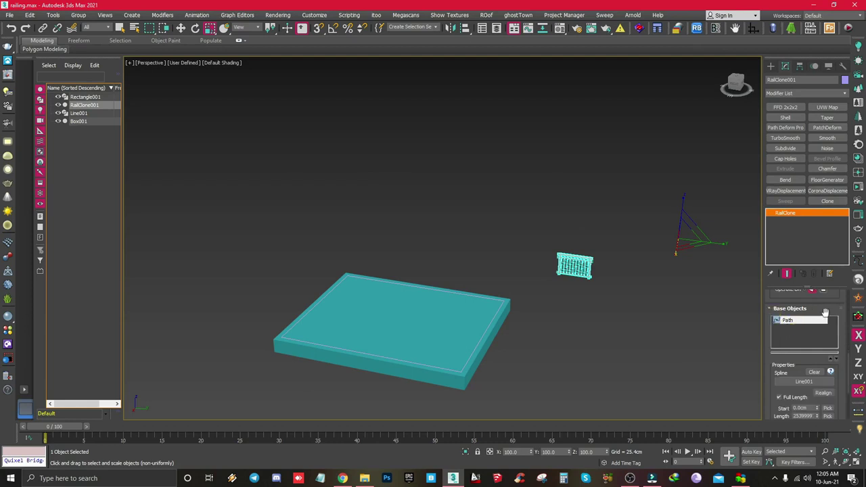
click(805, 381)
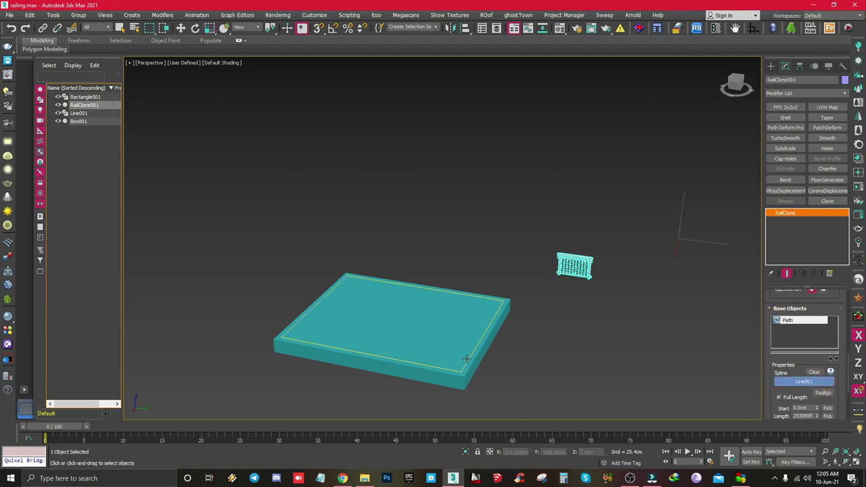
click(417, 364)
alt+middle_drag(433, 363, 514, 341)
scroll(475, 342, up, 4)
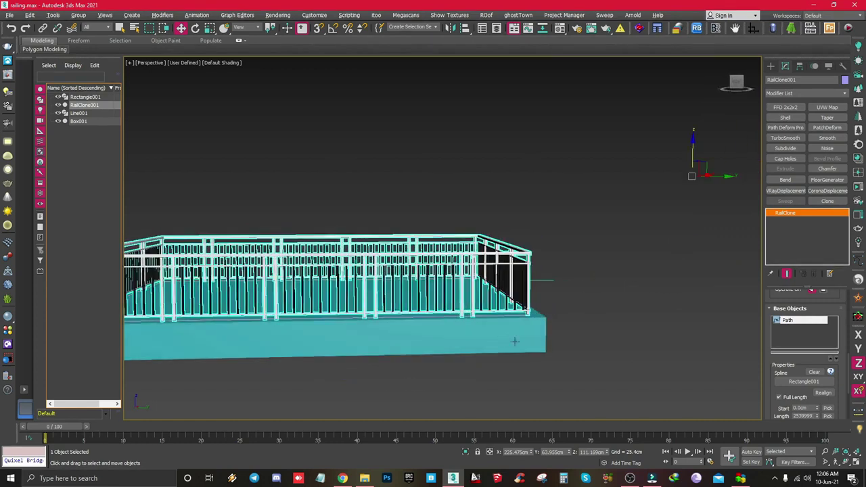
click(530, 378)
scroll(521, 378, down, 4)
alt+middle_drag(516, 376, 474, 353)
Step: Draw an S-shaped Bezier line on the ground in front of the slab
click(775, 70)
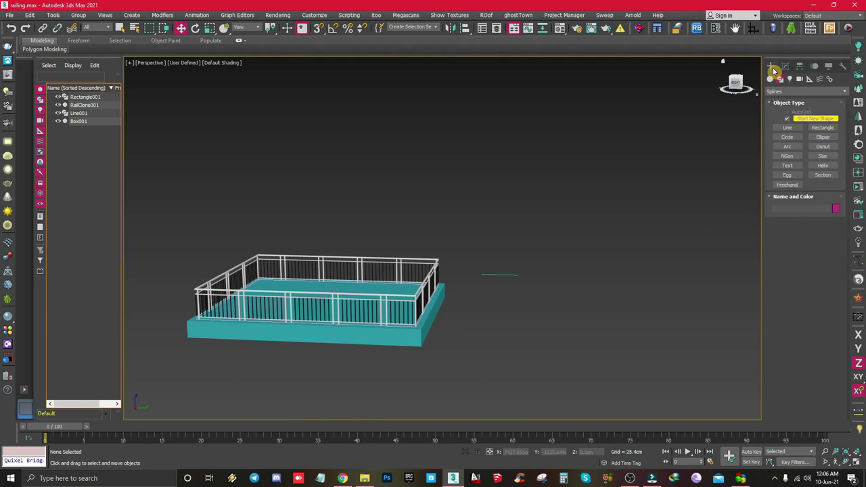
click(790, 127)
alt+middle_drag(672, 214, 562, 246)
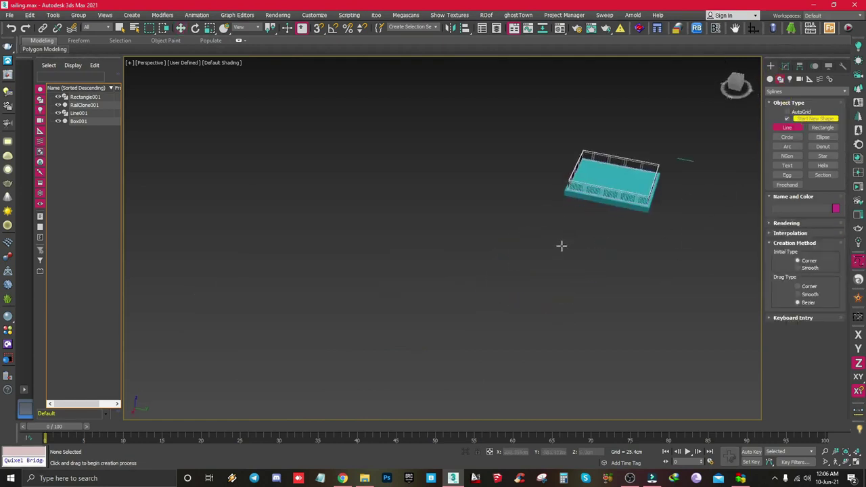
click(561, 245)
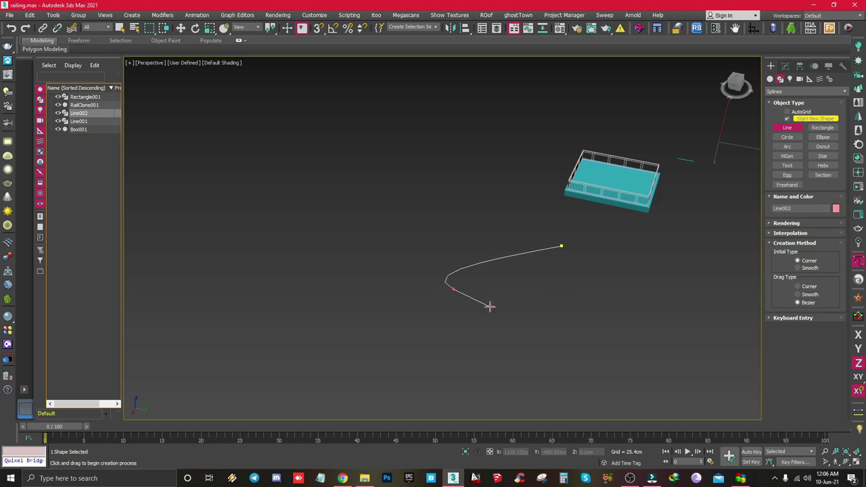
drag(496, 316, 518, 326)
drag(554, 368, 491, 387)
mouse_move(626, 265)
alt+middle_down()
mouse_move(588, 243)
mouse_move(632, 261)
alt+middle_up()
middle_drag(633, 261, 545, 274)
right_click(516, 257)
Step: Replace the RailClone railing's path spline with the S-shaped line
click(494, 219)
alt+middle_drag(494, 219, 449, 205)
click(449, 205)
alt+middle_drag(439, 253, 426, 277)
scroll(420, 274, up, 4)
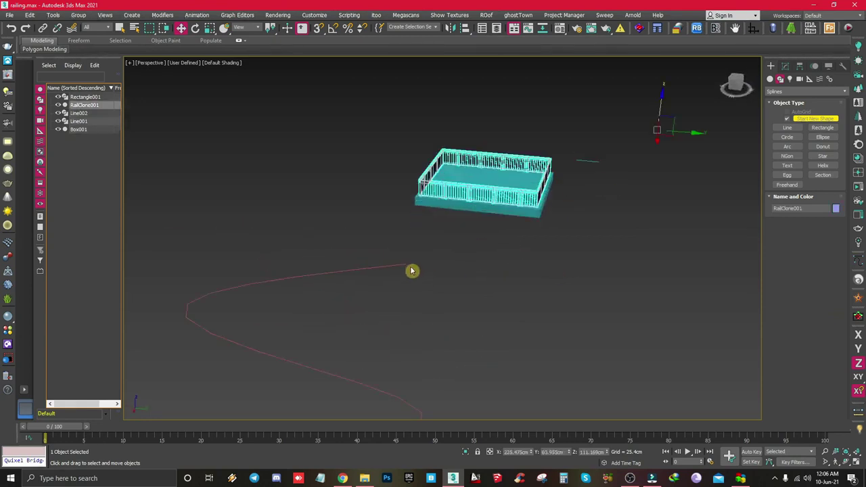
click(785, 65)
click(809, 316)
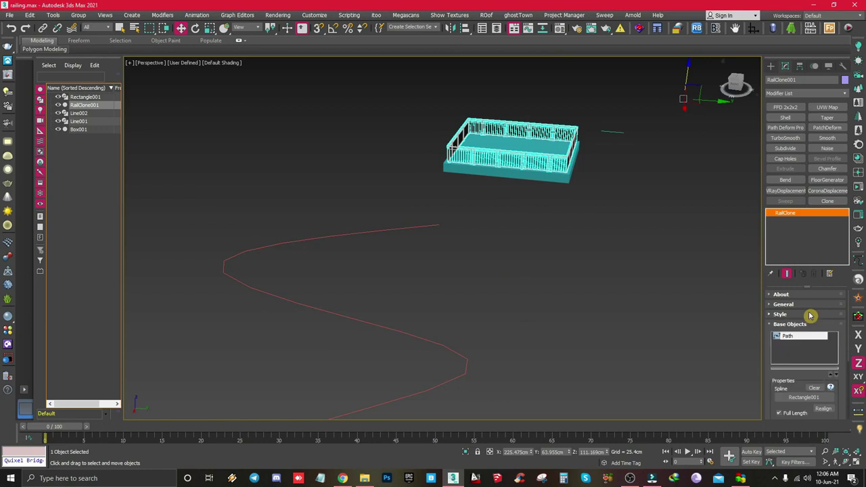
click(805, 396)
click(466, 365)
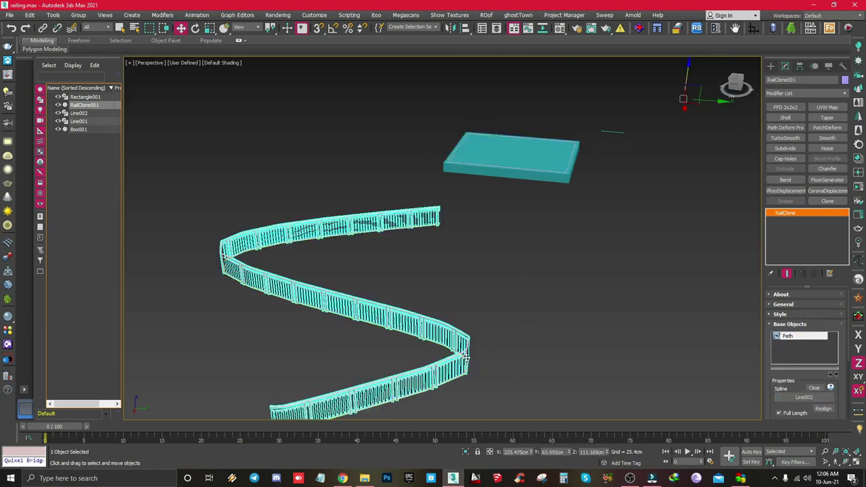
scroll(423, 358, up, 3)
scroll(423, 358, down, 3)
mouse_move(395, 287)
alt+middle_down()
mouse_move(456, 295)
mouse_move(404, 299)
mouse_move(468, 296)
mouse_move(408, 294)
alt+middle_up()
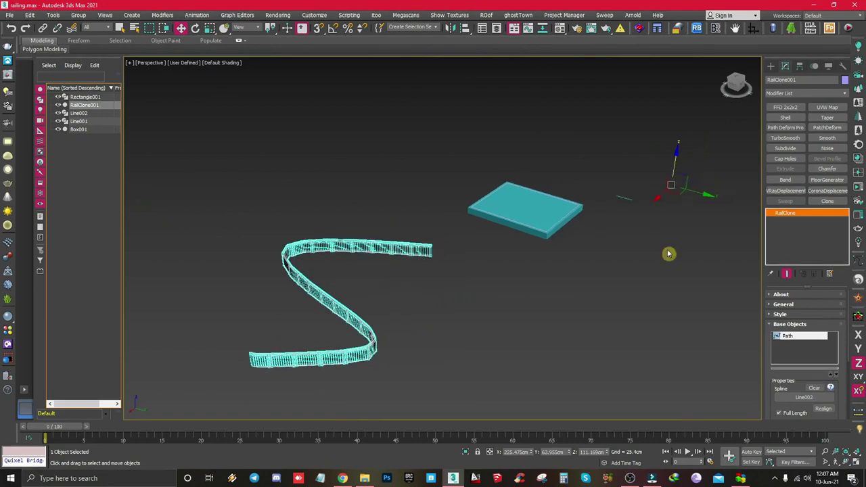
Step: Draw an L-shaped line with two straight segments on the ground beside the S-shaped railing
click(859, 260)
middle_drag(609, 312, 558, 244)
click(432, 241)
click(572, 293)
right_click(561, 309)
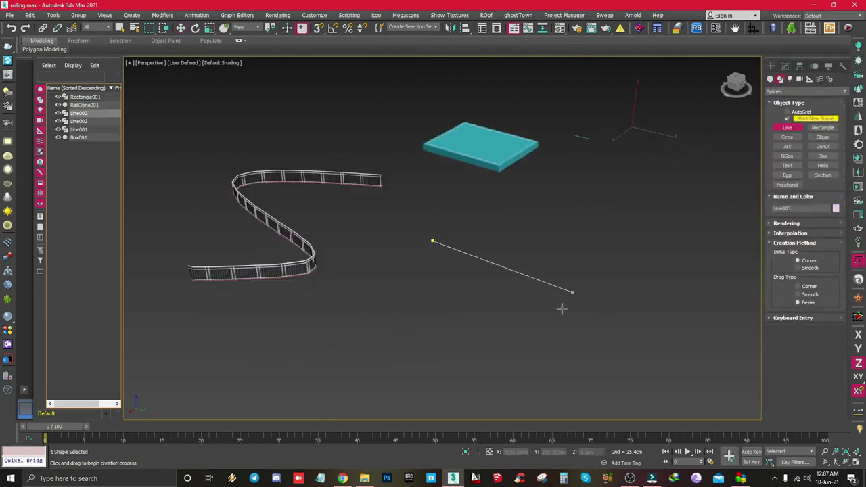
right_click(723, 166)
middle_drag(613, 231, 548, 221)
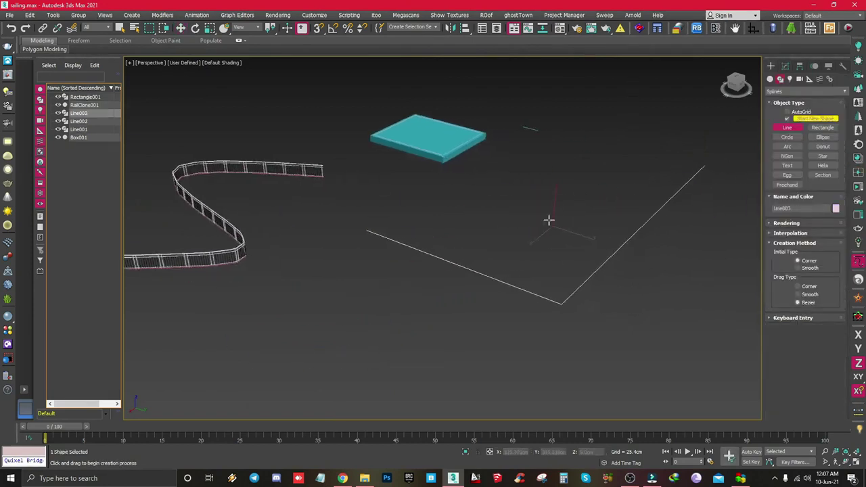
right_click(548, 221)
Step: Replace the RailClone railing's path spline with the L-shaped line
click(320, 169)
click(785, 67)
click(803, 397)
click(554, 300)
alt+middle_drag(545, 299, 663, 281)
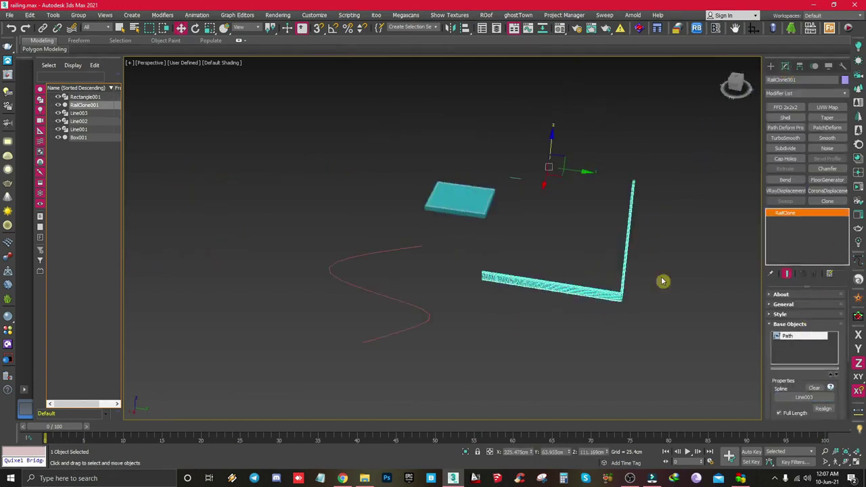
Step: Draw a large circle spline on the ground next to the L-shaped railing
click(859, 261)
click(787, 136)
middle_drag(614, 348, 504, 301)
drag(606, 251, 661, 292)
right_click(547, 286)
Step: Replace the RailClone railing's path spline with the circle and inspect the resulting round railing
click(503, 248)
click(786, 66)
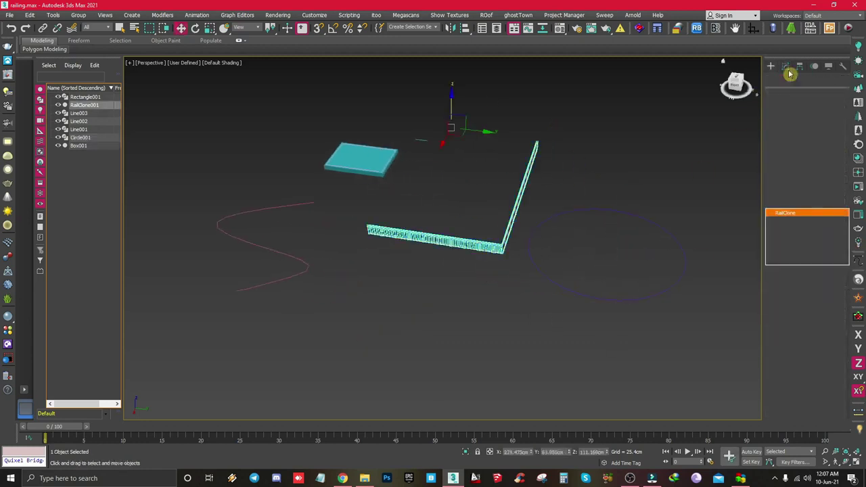
click(638, 297)
alt+middle_drag(637, 297, 441, 293)
scroll(612, 279, up, 6)
scroll(442, 293, down, 4)
scroll(441, 292, down, 3)
scroll(578, 246, up, 8)
scroll(537, 246, down, 8)
alt+middle_drag(537, 246, 674, 246)
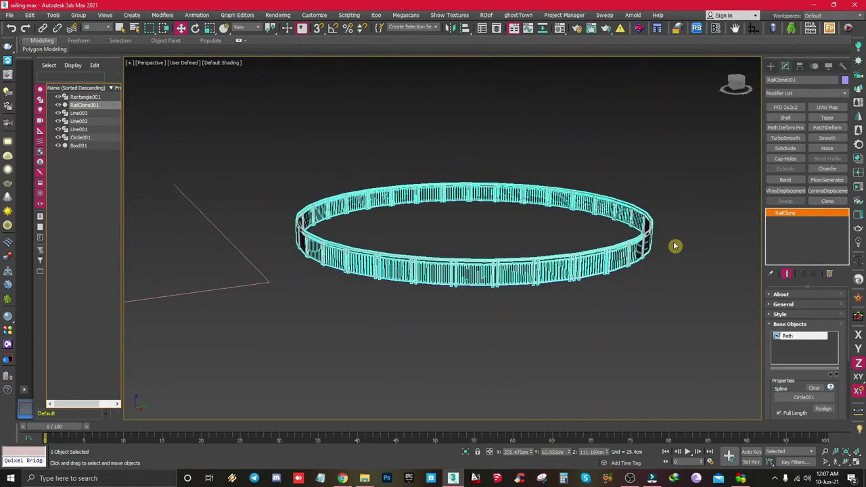